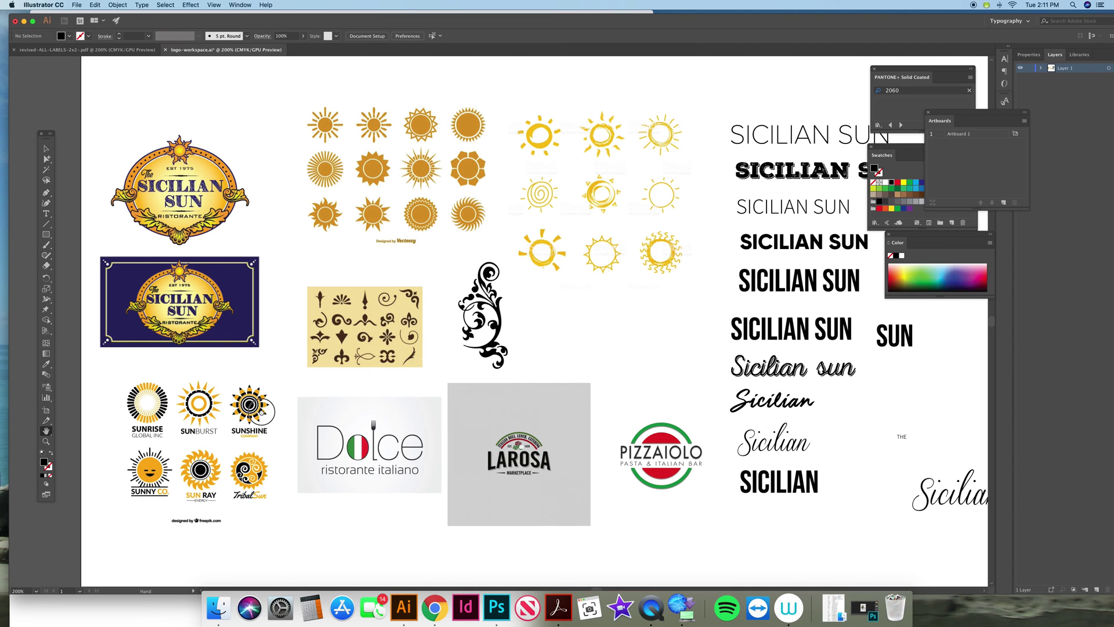
# - Look over the board of existing logo, sun icons, ornaments, reference restaurant logos and "Sicilian Sun" font samples
pyautogui.scroll(-1, 261, 409)
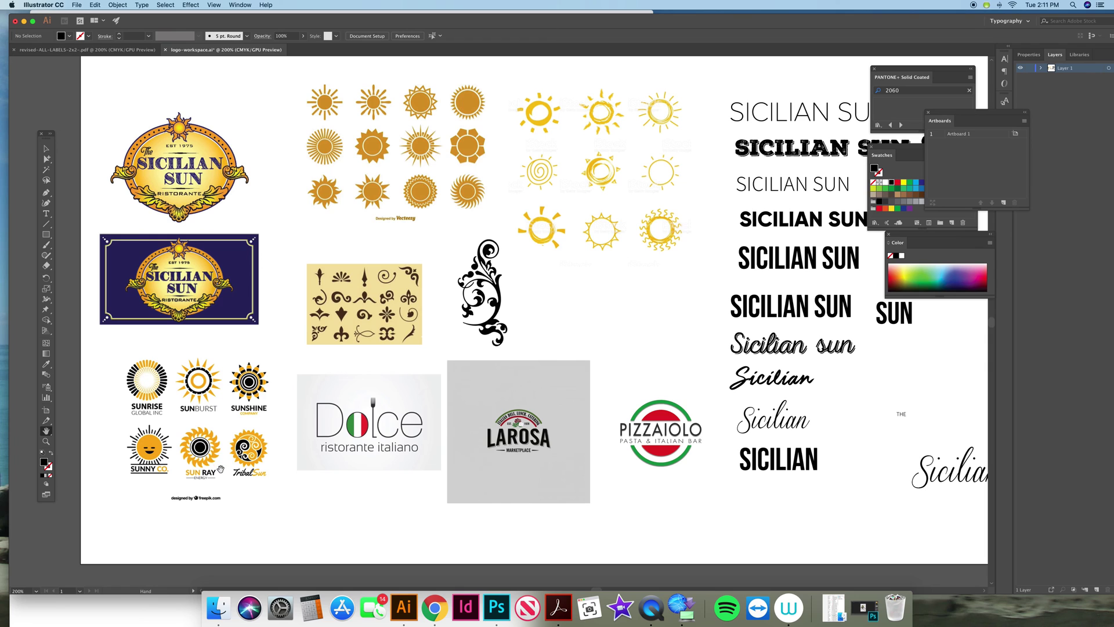
pyautogui.scroll(3, 264, 371)
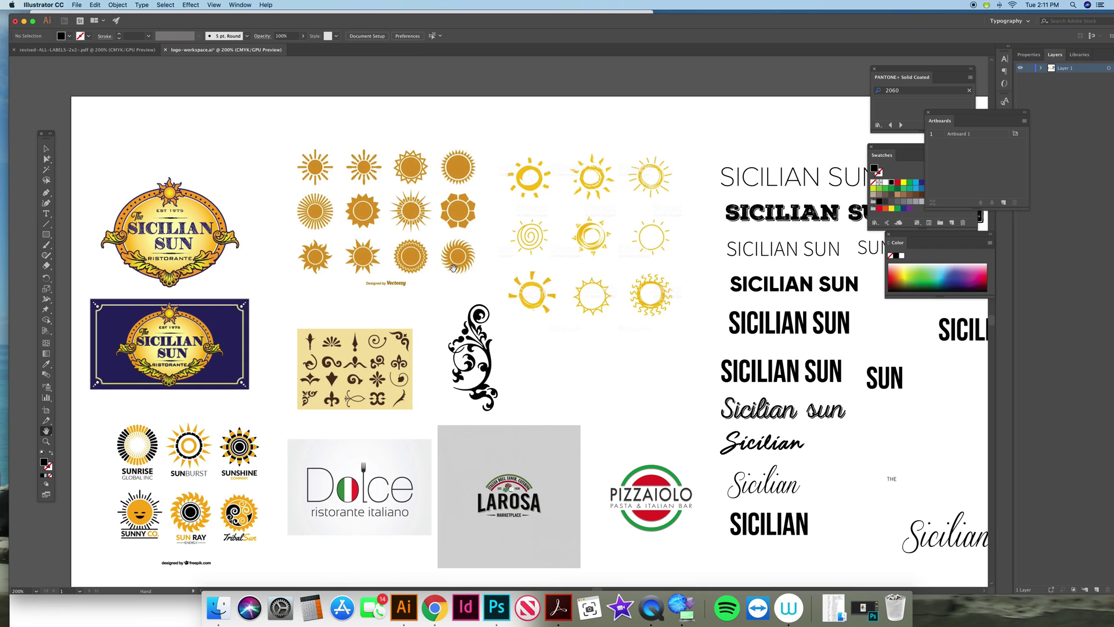
pyautogui.scroll(-2, 517, 313)
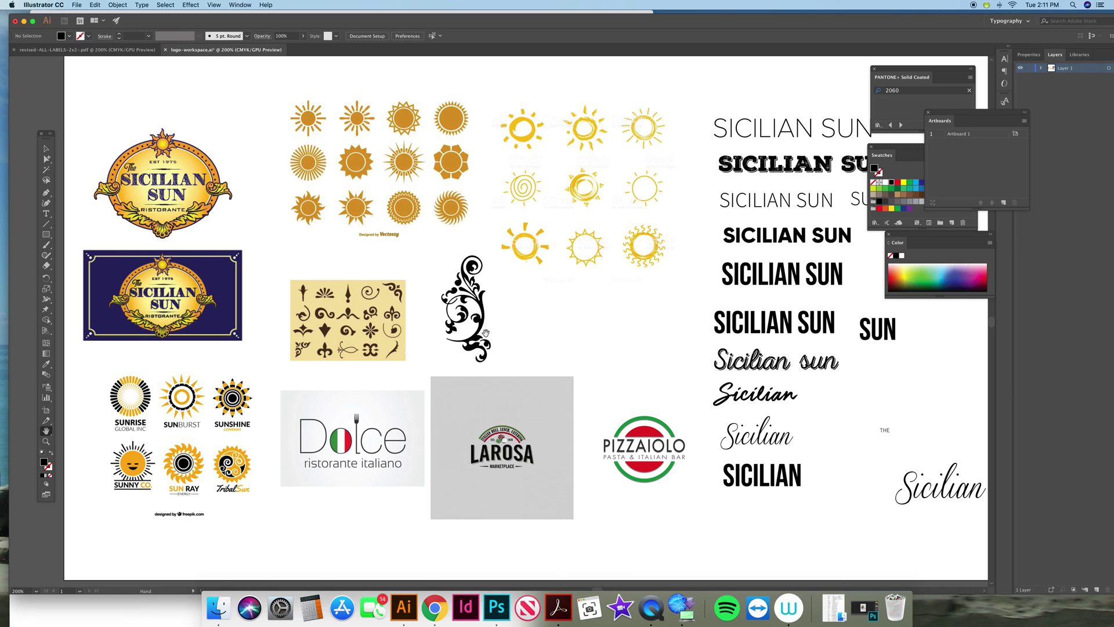
pyautogui.scroll(-2, 441, 340)
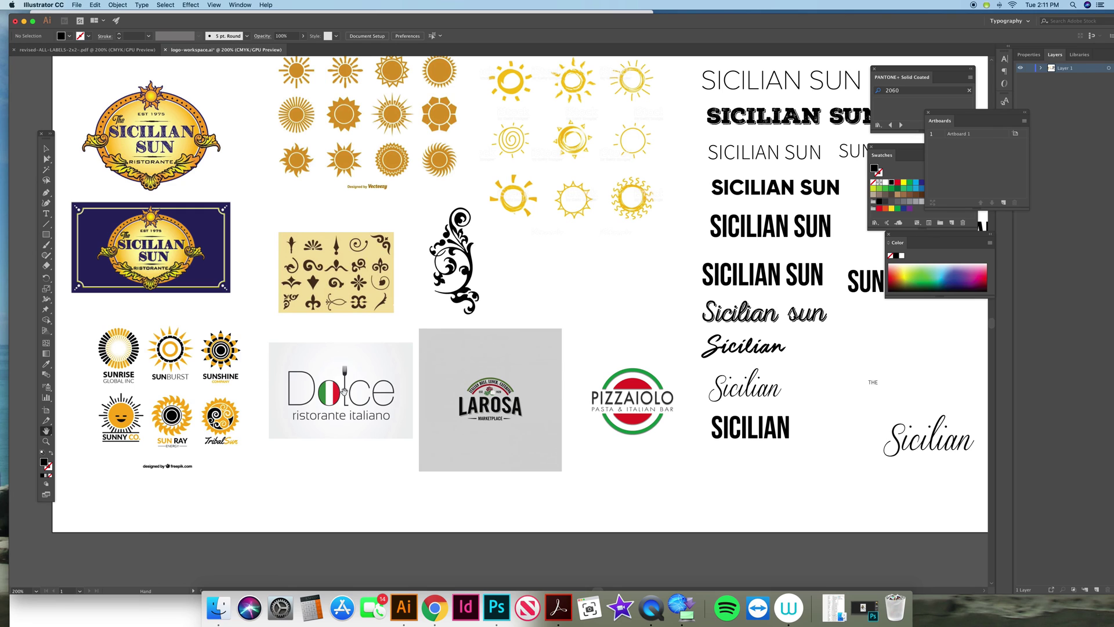
pyautogui.moveTo(437, 352); pyautogui.dragTo(441, 421)
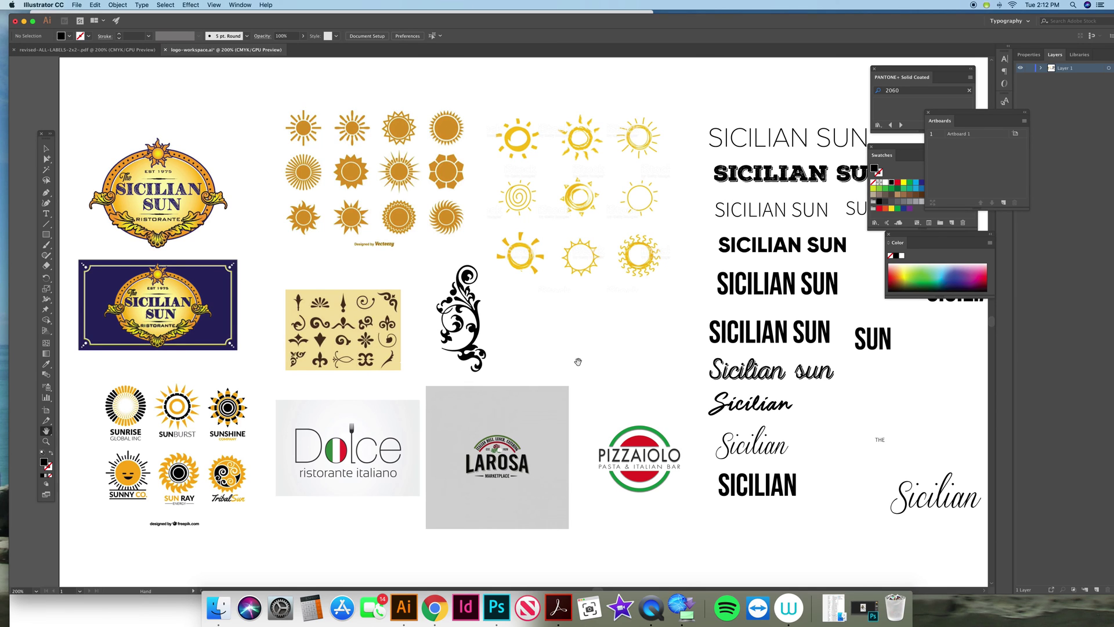
pyautogui.moveTo(620, 312); pyautogui.dragTo(608, 301)
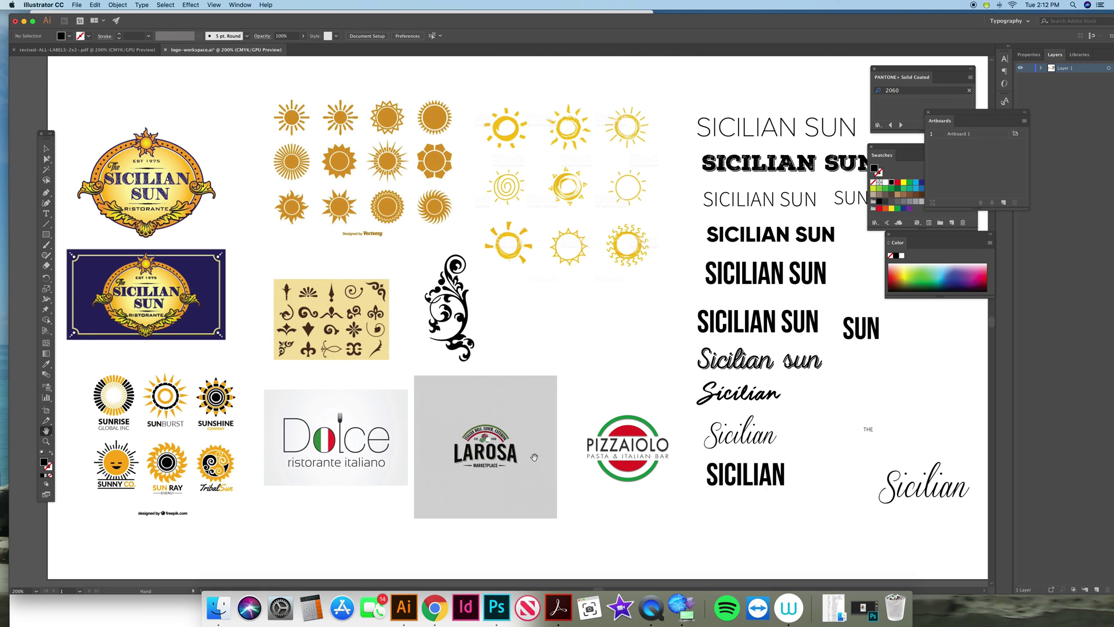
pyautogui.hscroll(8, 620, 306)
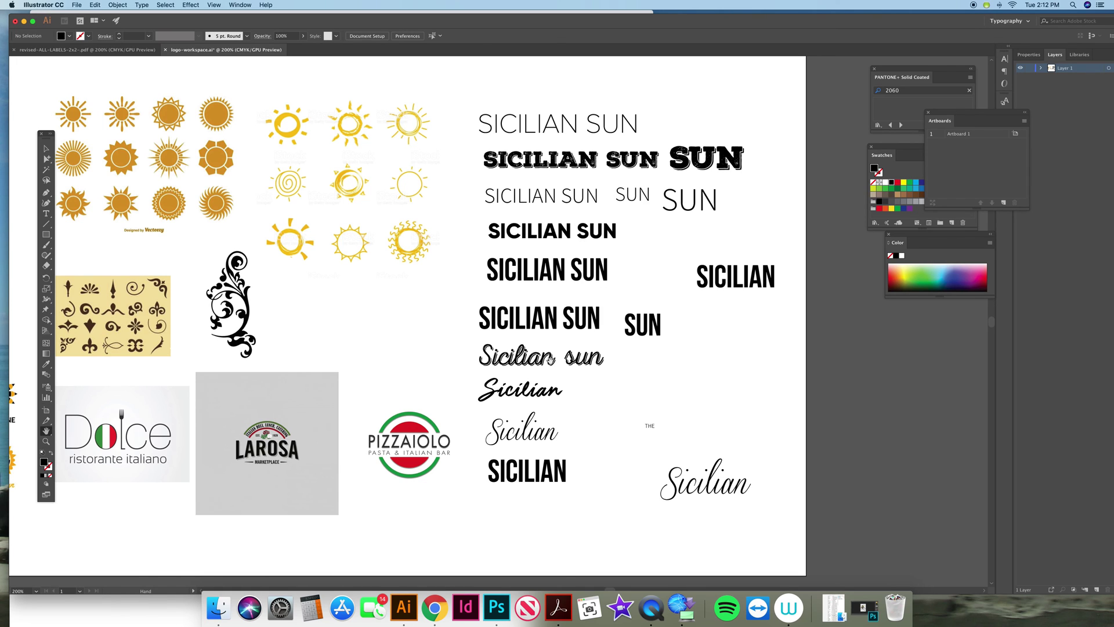
pyautogui.moveTo(544, 362); pyautogui.dragTo(524, 348)
# - Pair the brush-script "Sicilian" and the shadowed-script "Sicilian" each with a slab-serif "SUN" directly beneath
pyautogui.click(47, 159)
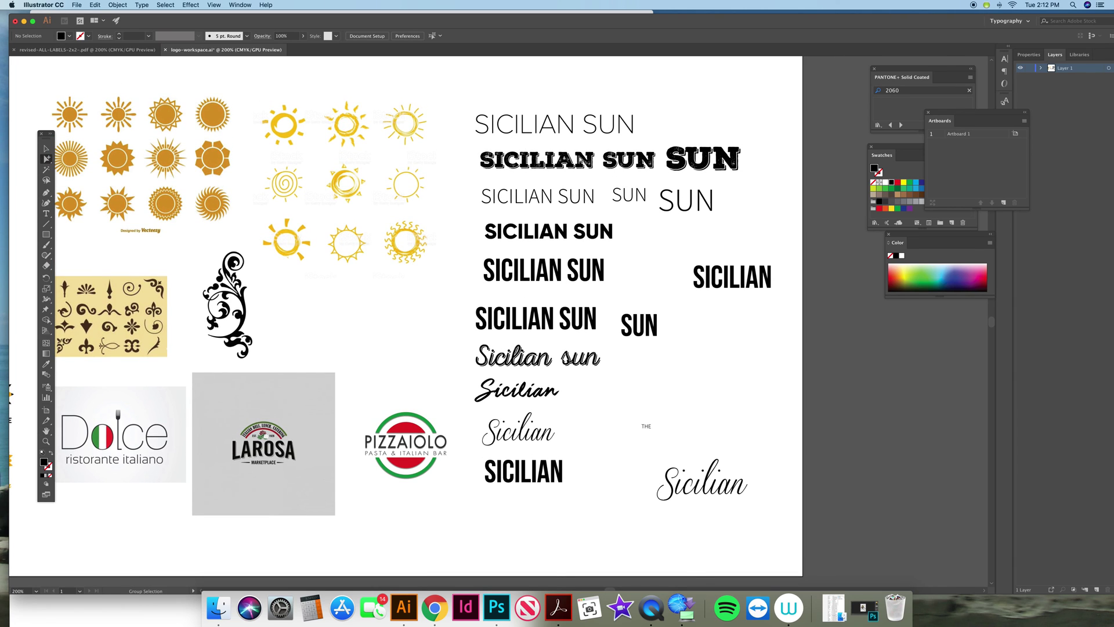
pyautogui.moveTo(515, 397); pyautogui.dragTo(705, 372)
pyautogui.moveTo(629, 158); pyautogui.dragTo(603, 189)
pyautogui.moveTo(718, 157); pyautogui.dragTo(517, 408)
pyautogui.click(758, 425)
pyautogui.moveTo(513, 357); pyautogui.dragTo(518, 371)
# - Place the shadowed-script "sun" beside the condensed "SICILIAN" and capitalise it to "Sun"
pyautogui.moveTo(580, 357); pyautogui.dragTo(584, 471)
pyautogui.click(538, 437)
pyautogui.doubleClick(585, 475)
pyautogui.hotkey('shift', 'Left')
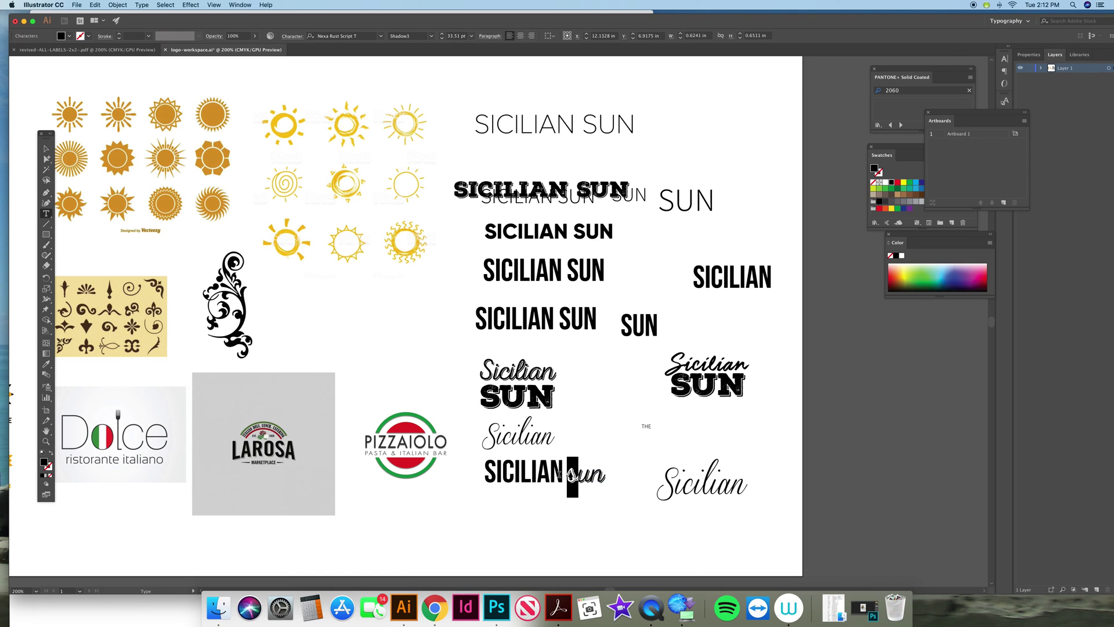
pyautogui.write('S')
pyautogui.click(46, 158)
pyautogui.click(635, 428)
pyautogui.moveTo(585, 475)
pyautogui.mouseDown()
pyautogui.moveTo(579, 498)
pyautogui.moveTo(576, 484)
pyautogui.moveTo(524, 497)
pyautogui.moveTo(582, 469)
pyautogui.mouseUp()
# - Shift the thin-script "Sicilian" samples apart and set the light "SUN" beneath the smaller one, scaled down to 19.75 pt
pyautogui.moveTo(531, 437); pyautogui.dragTo(719, 437)
pyautogui.moveTo(702, 481); pyautogui.dragTo(635, 525)
pyautogui.moveTo(692, 446); pyautogui.dragTo(691, 454)
pyautogui.moveTo(679, 208); pyautogui.dragTo(718, 478)
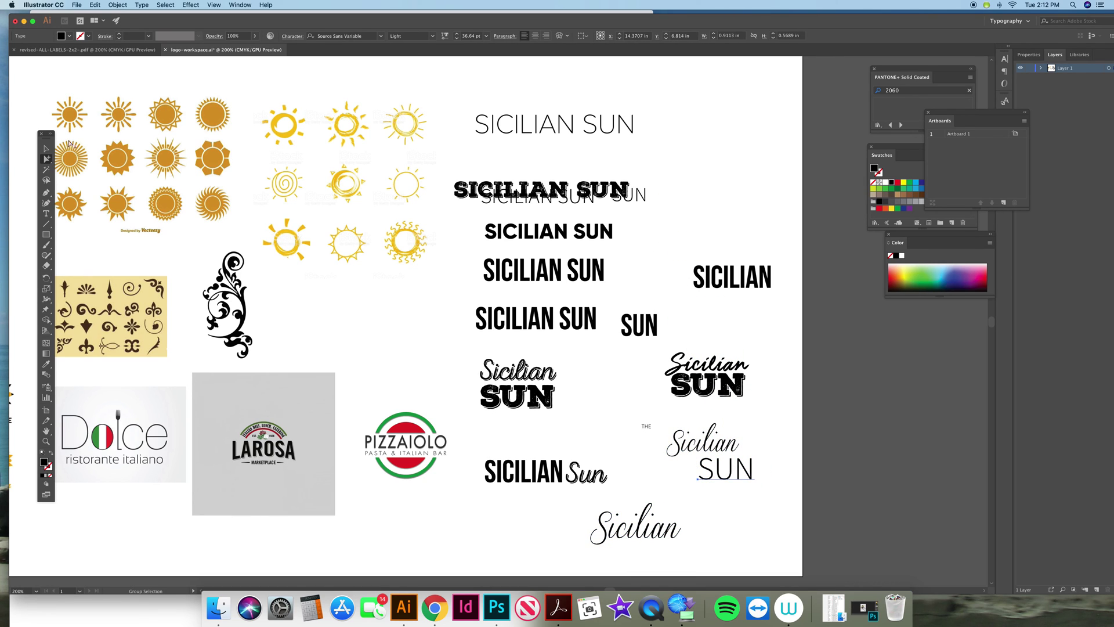
pyautogui.click(44, 149)
pyautogui.moveTo(726, 455); pyautogui.dragTo(727, 463)
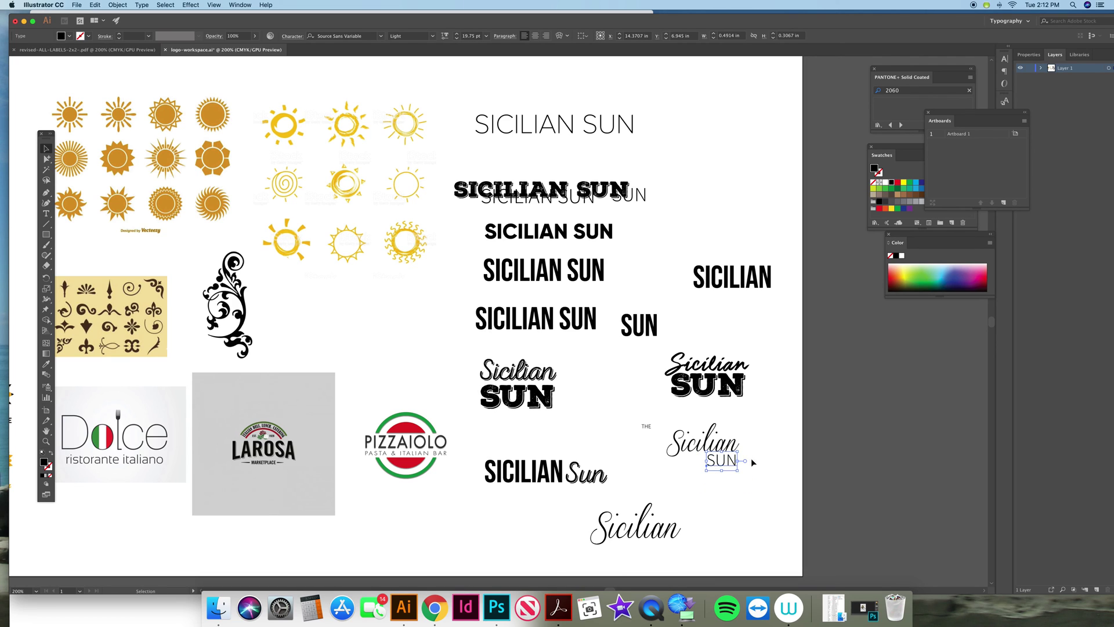
# - Add the small "THE" above the thin-script lockup and line it up with the brush-script lockup near the artboard's edge
pyautogui.click(678, 422)
pyautogui.moveTo(647, 428); pyautogui.dragTo(695, 434)
pyautogui.moveTo(764, 423); pyautogui.dragTo(754, 481)
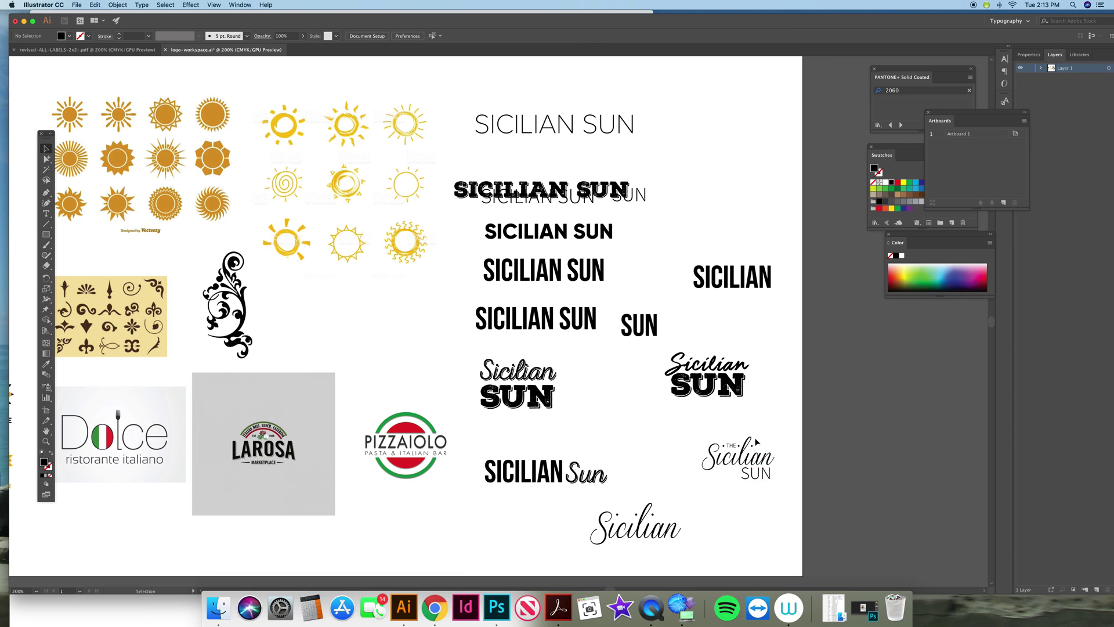
pyautogui.click(699, 386)
pyautogui.moveTo(701, 386); pyautogui.dragTo(726, 389)
pyautogui.click(818, 365)
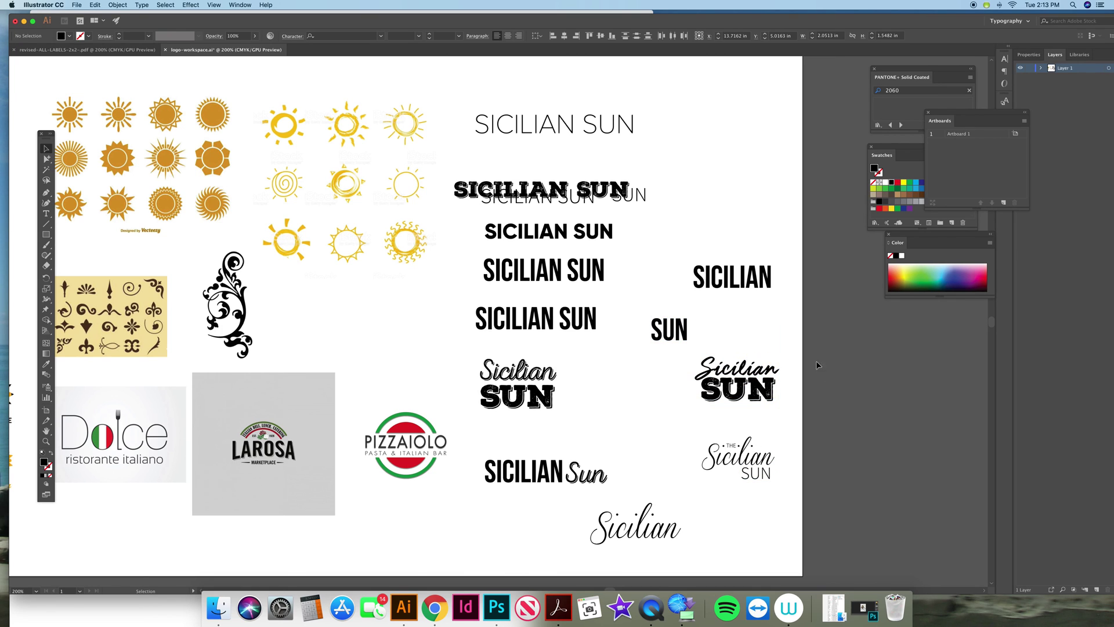
# - Spread out the loose condensed "SICILIAN" and light and condensed "SUN" words, placing the script "Sun" below a condensed "SICILIAN"
pyautogui.moveTo(655, 328); pyautogui.dragTo(605, 317)
pyautogui.moveTo(711, 278); pyautogui.dragTo(715, 258)
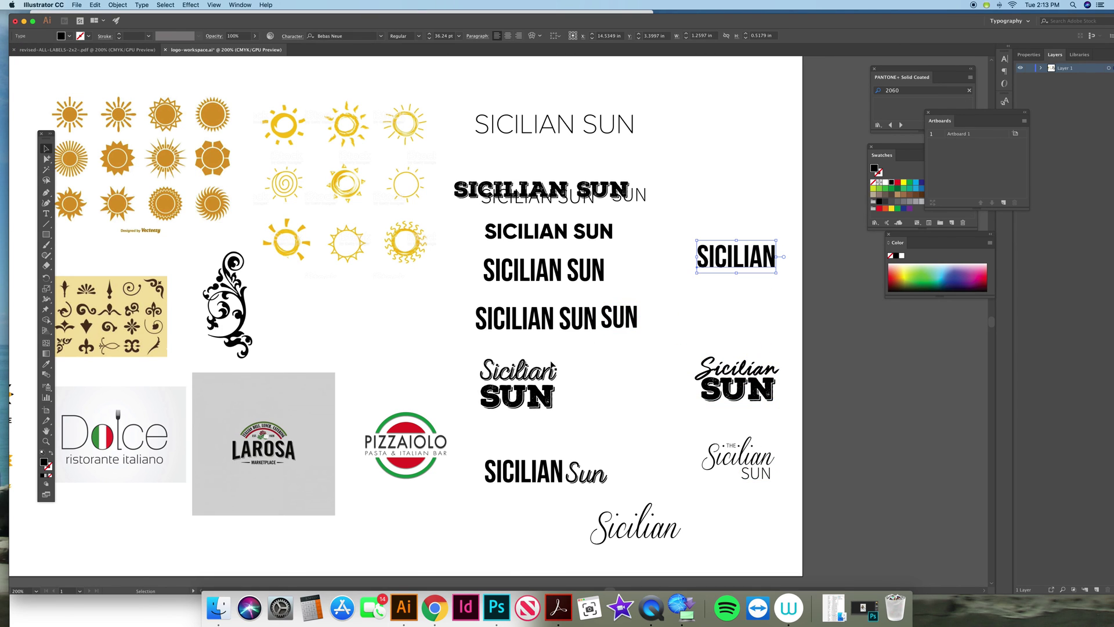
pyautogui.moveTo(552, 475); pyautogui.dragTo(523, 500)
pyautogui.click(551, 453)
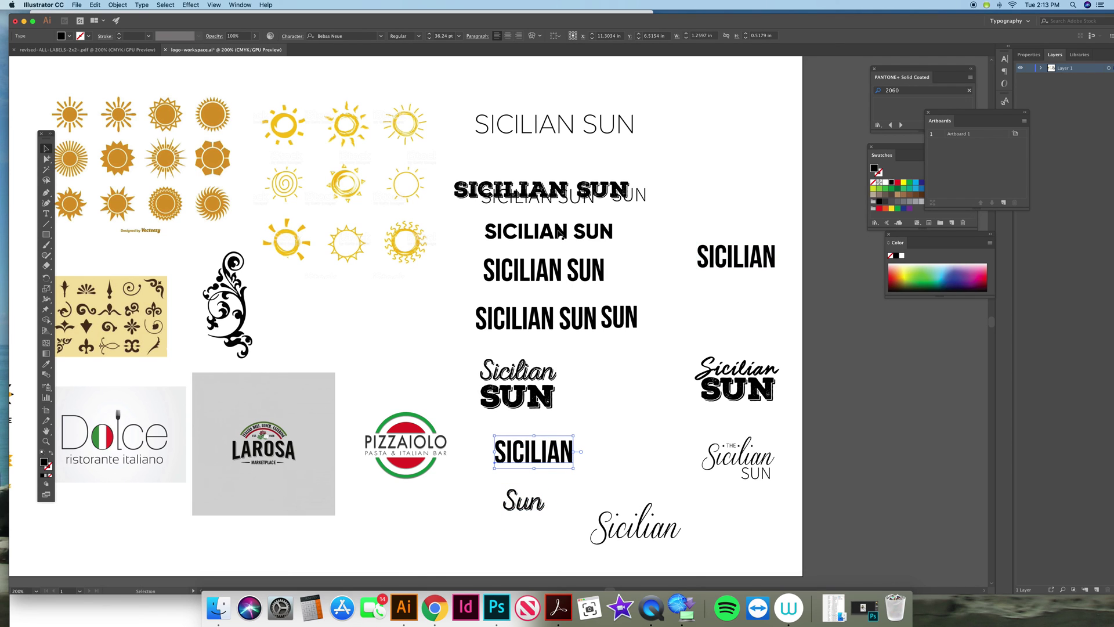
pyautogui.moveTo(648, 192); pyautogui.dragTo(615, 366)
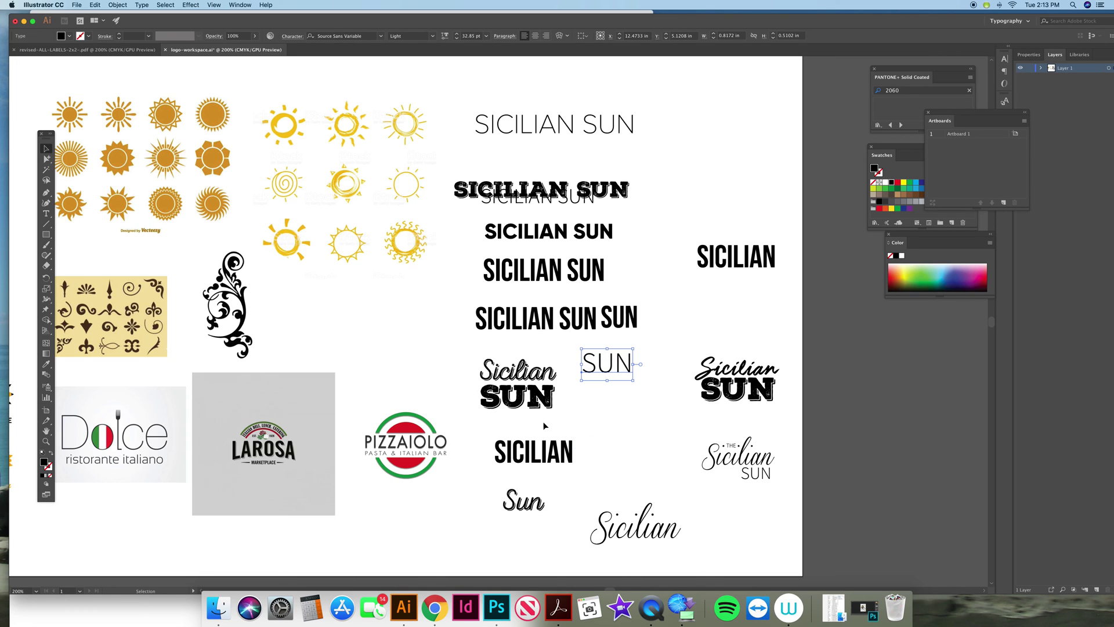
# - Move the shadowed-script "Sicilian SUN" lockup above the brush-script one and put the condensed "SICILIAN" in its former spot
pyautogui.moveTo(509, 404); pyautogui.dragTo(720, 198)
pyautogui.moveTo(732, 263); pyautogui.dragTo(516, 384)
pyautogui.click(734, 192)
pyautogui.moveTo(734, 192); pyautogui.dragTo(734, 296)
pyautogui.click(804, 283)
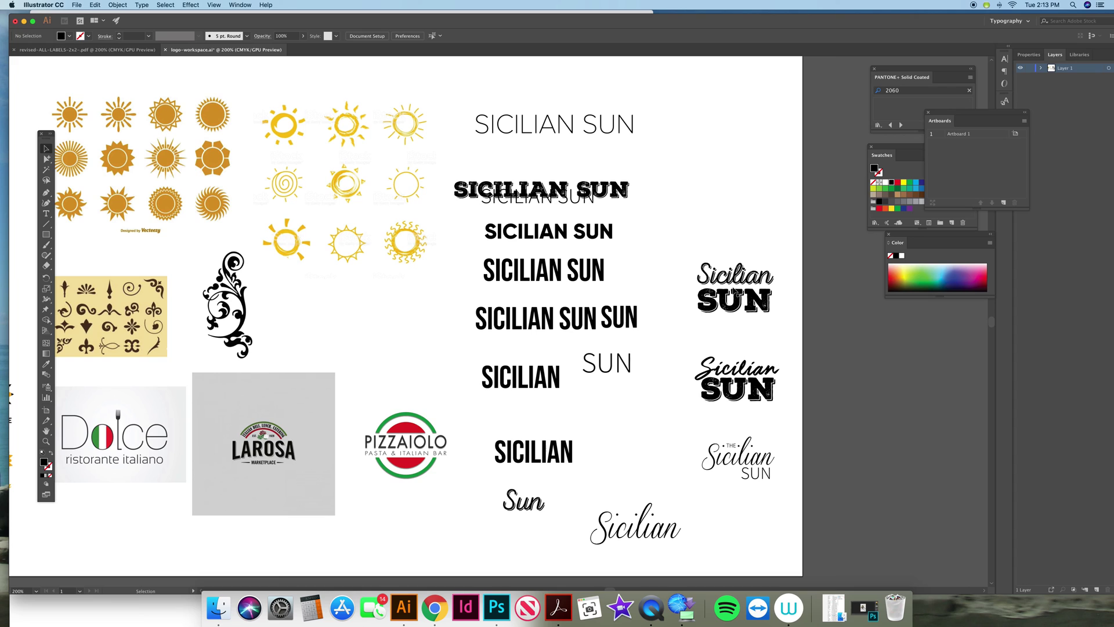
# - Lower the thin-script "Sicilian SUN" words slightly and move the larger thin-script "Sicilian" beneath the script "Sun"
pyautogui.moveTo(775, 444); pyautogui.dragTo(775, 450)
pyautogui.click(637, 545)
pyautogui.moveTo(637, 546); pyautogui.dragTo(535, 554)
pyautogui.click(726, 248)
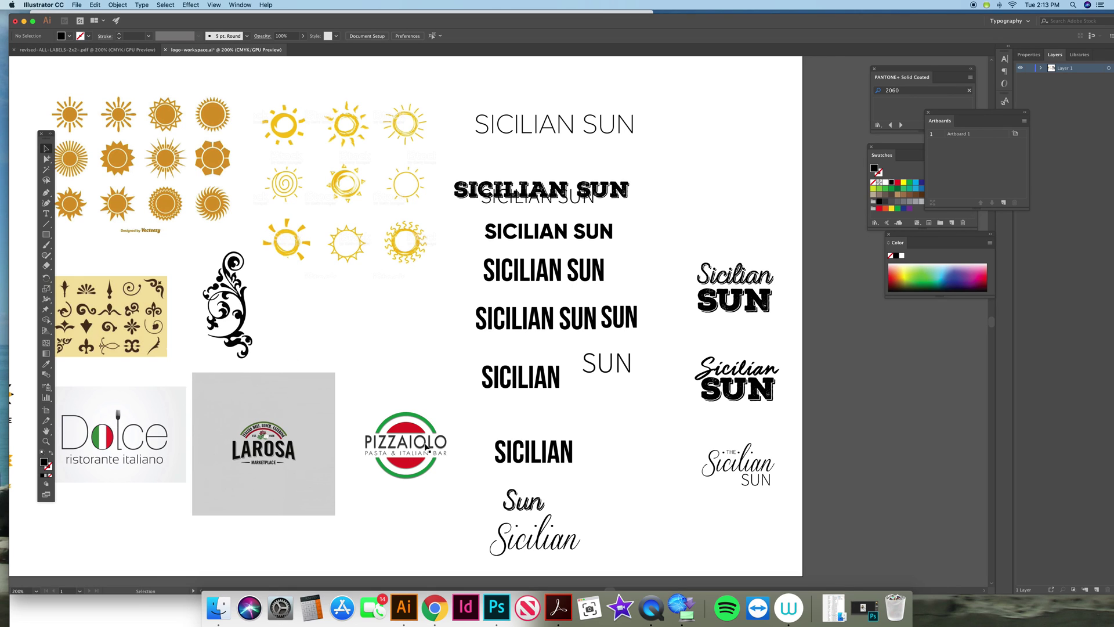
pyautogui.moveTo(707, 368); pyautogui.dragTo(796, 395)
pyautogui.press('super+z')
pyautogui.click(638, 393)
# - Shift the sheet of orange sun icons slightly and convert it with Image Trace
pyautogui.moveTo(250, 305); pyautogui.dragTo(342, 355)
pyautogui.moveTo(156, 197); pyautogui.dragTo(182, 216)
pyautogui.click(46, 442)
pyautogui.click(306, 228)
pyautogui.click(47, 149)
pyautogui.moveTo(416, 253); pyautogui.dragTo(437, 351)
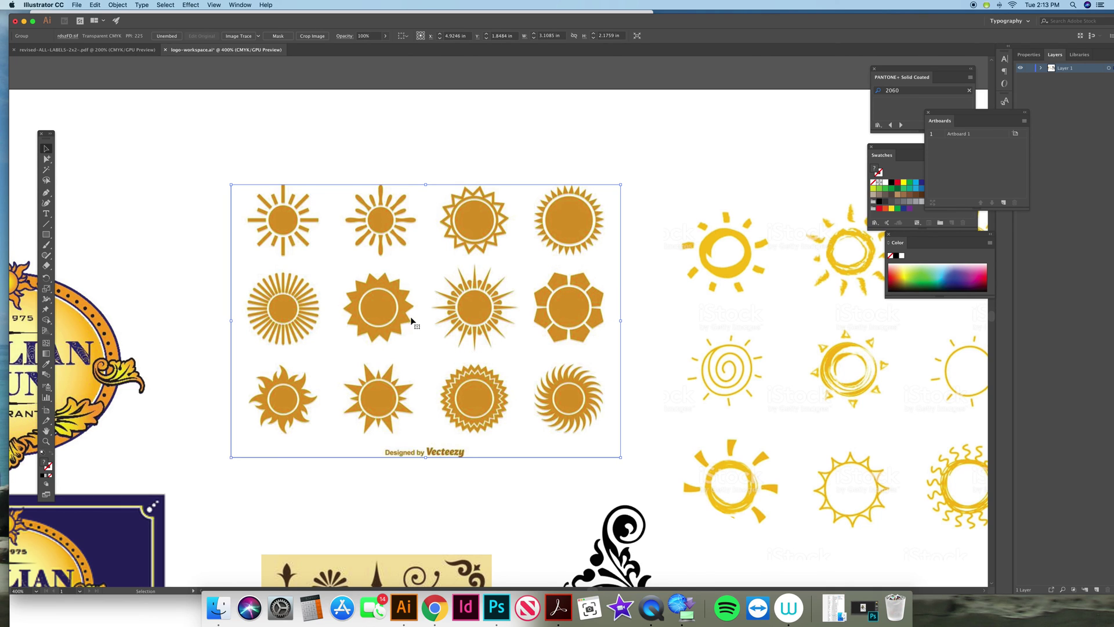
pyautogui.moveTo(428, 317)
pyautogui.mouseDown()
pyautogui.moveTo(415, 311)
pyautogui.moveTo(437, 305)
pyautogui.mouseUp()
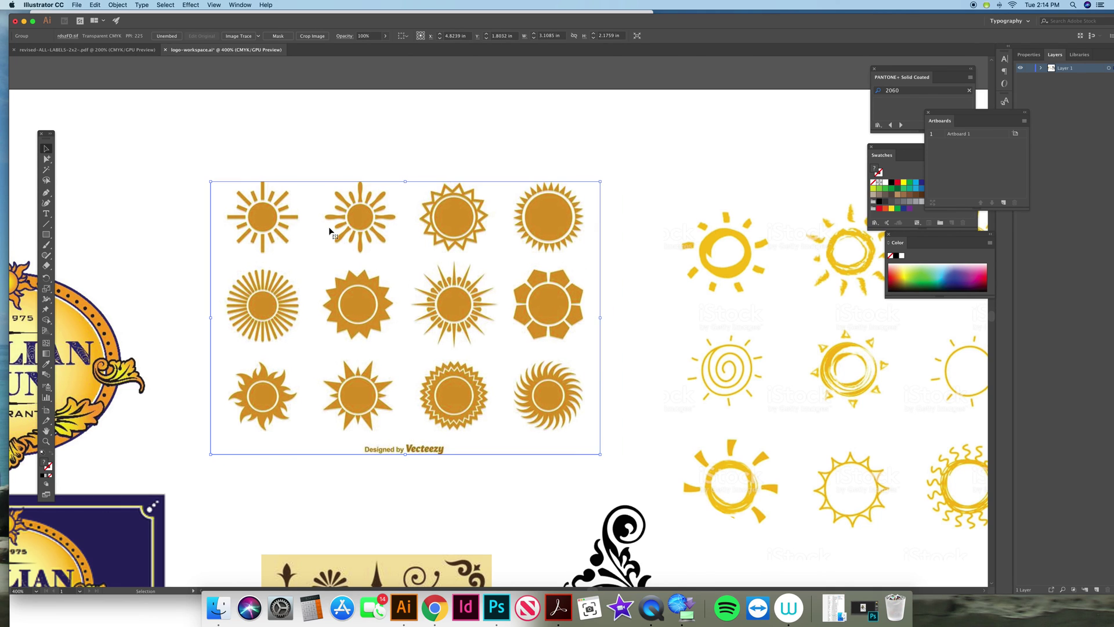
pyautogui.click(118, 4)
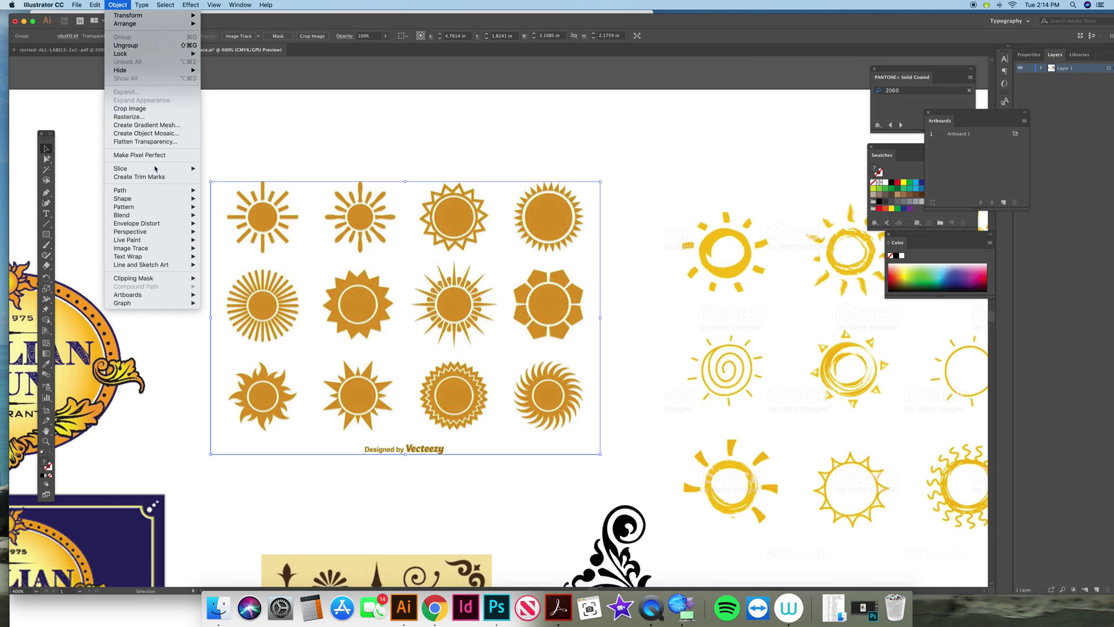
pyautogui.moveTo(174, 250)
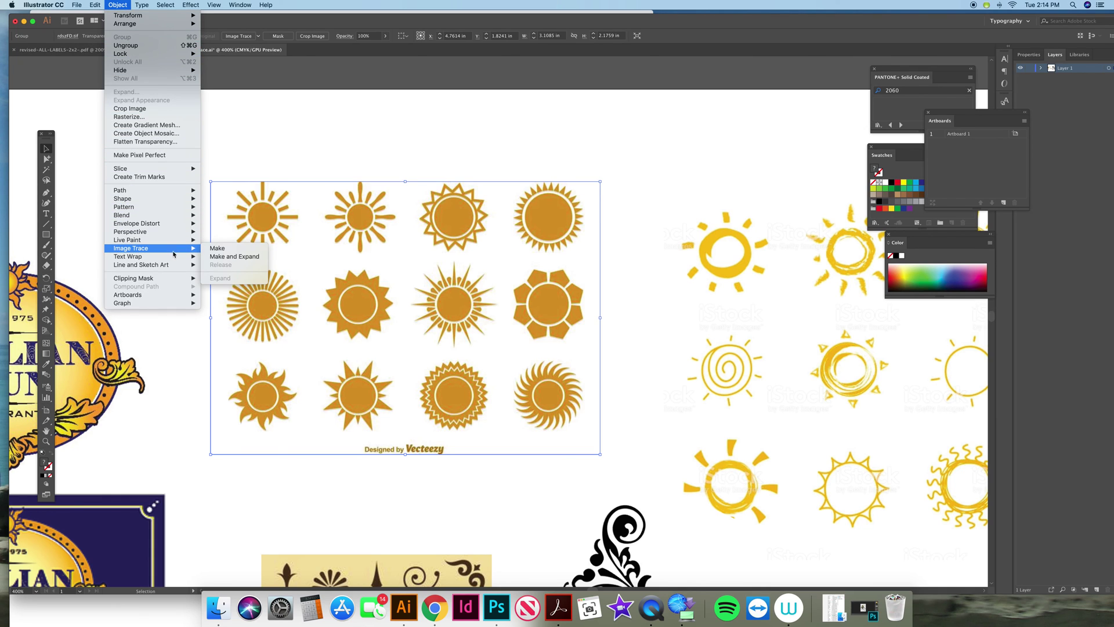
pyautogui.click(220, 252)
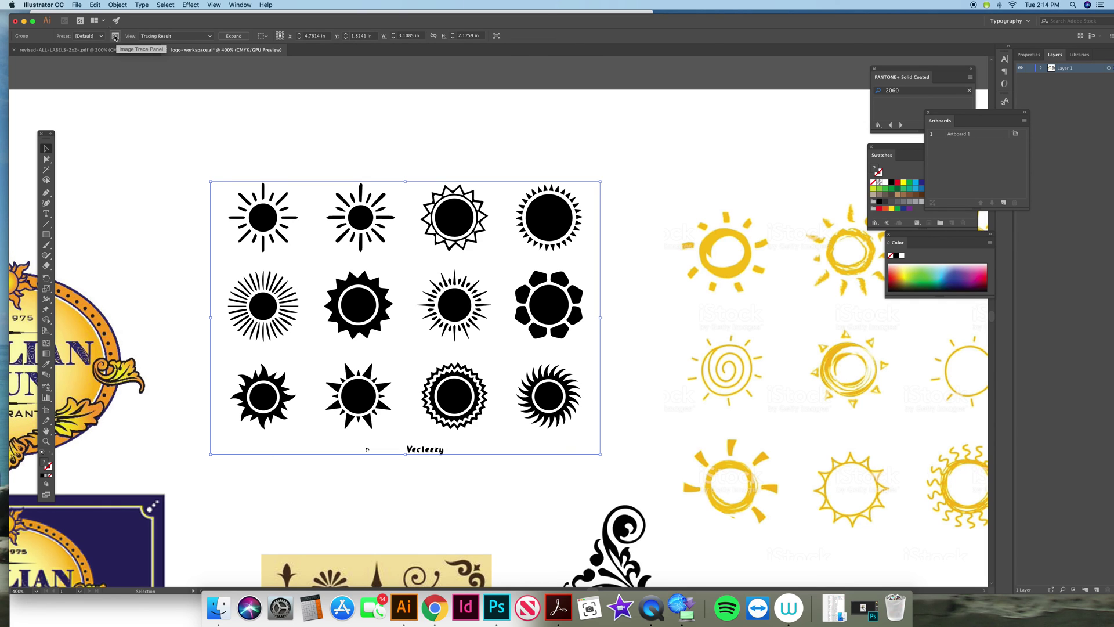
# - Set the black-and-white trace threshold to 191 and expand the traced sun icons into editable paths
pyautogui.click(115, 36)
pyautogui.moveTo(838, 360)
pyautogui.mouseDown()
pyautogui.moveTo(764, 322)
pyautogui.moveTo(670, 211)
pyautogui.mouseUp()
pyautogui.moveTo(685, 300); pyautogui.dragTo(707, 297)
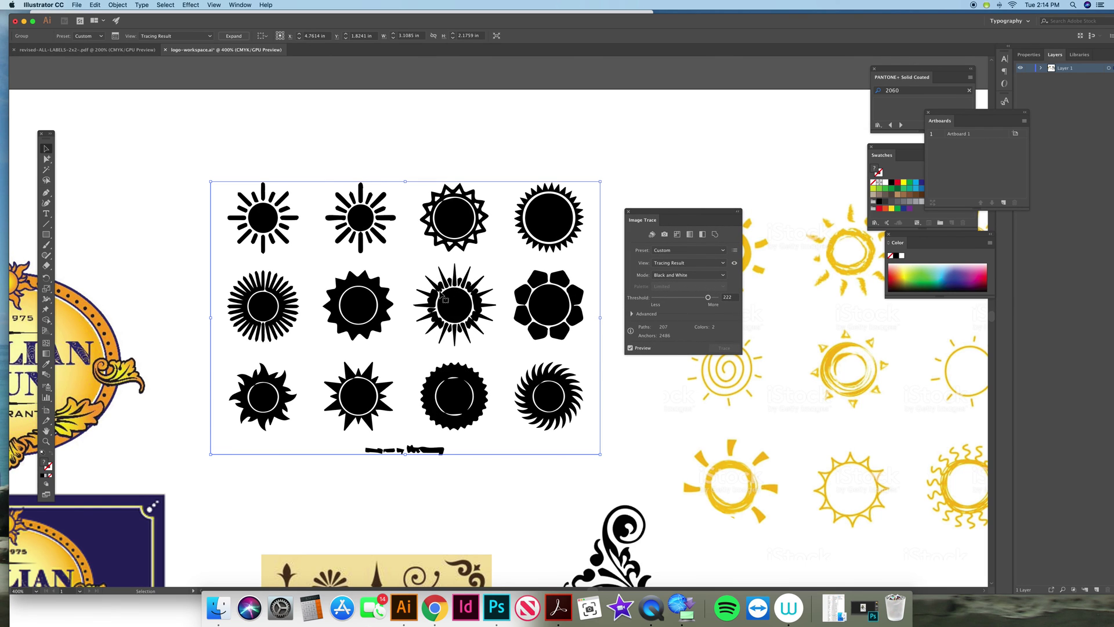
pyautogui.moveTo(708, 298); pyautogui.dragTo(716, 298)
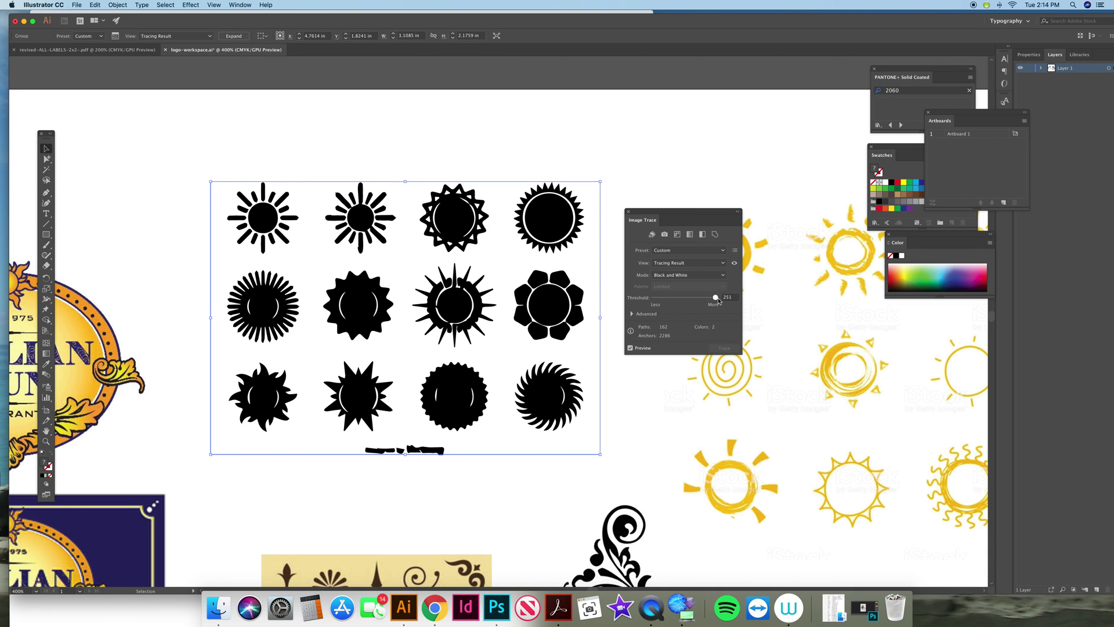
pyautogui.moveTo(715, 299)
pyautogui.mouseDown()
pyautogui.moveTo(665, 300)
pyautogui.moveTo(698, 300)
pyautogui.mouseUp()
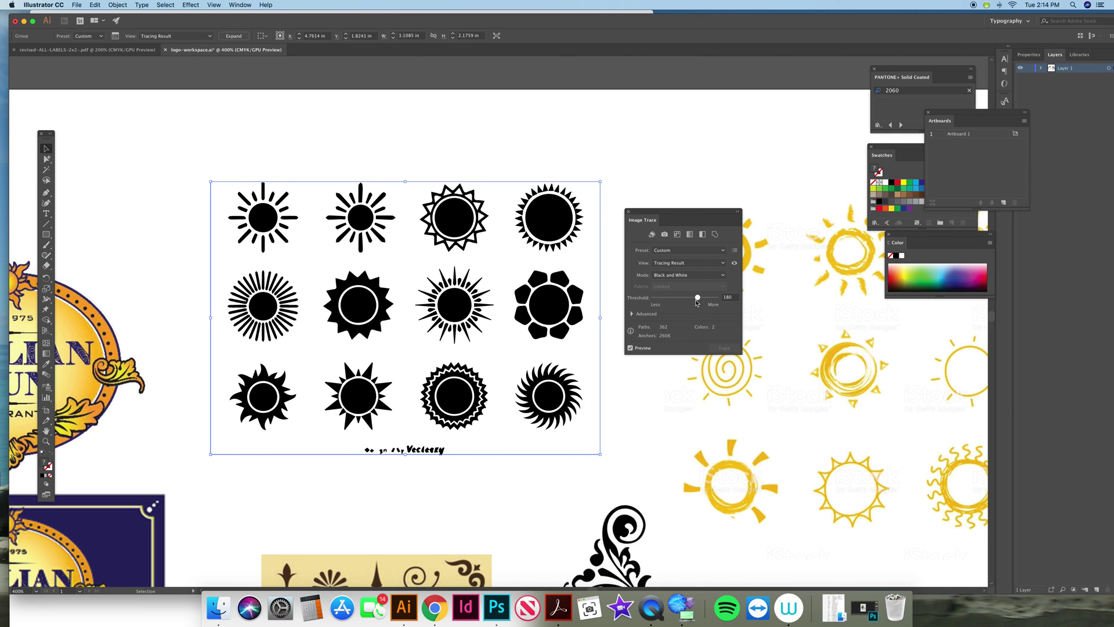
pyautogui.moveTo(699, 300); pyautogui.dragTo(700, 303)
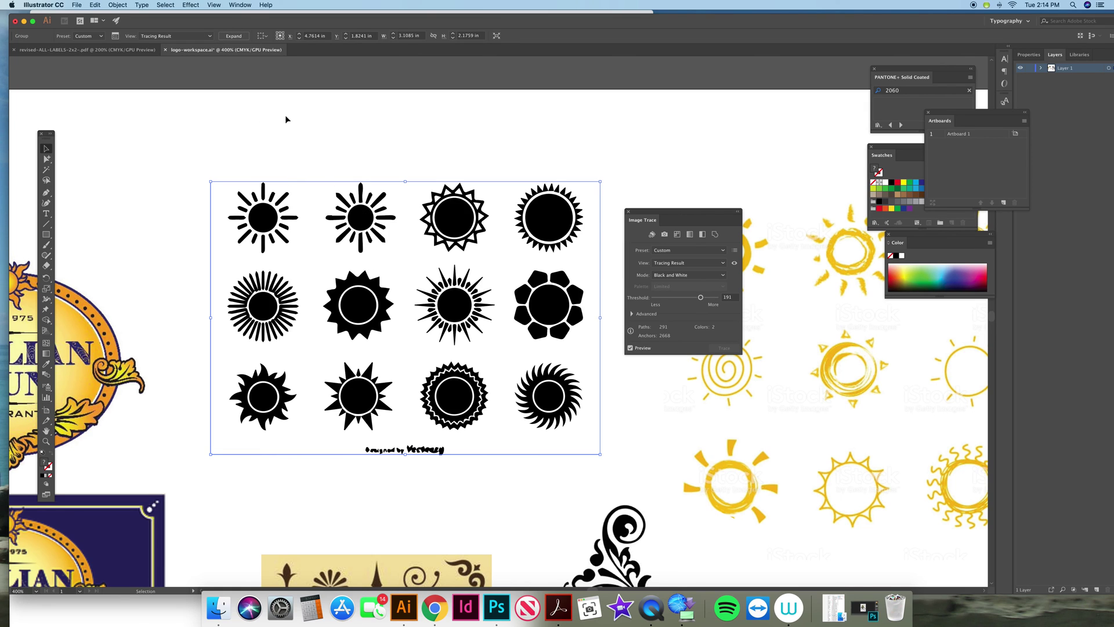
pyautogui.click(233, 36)
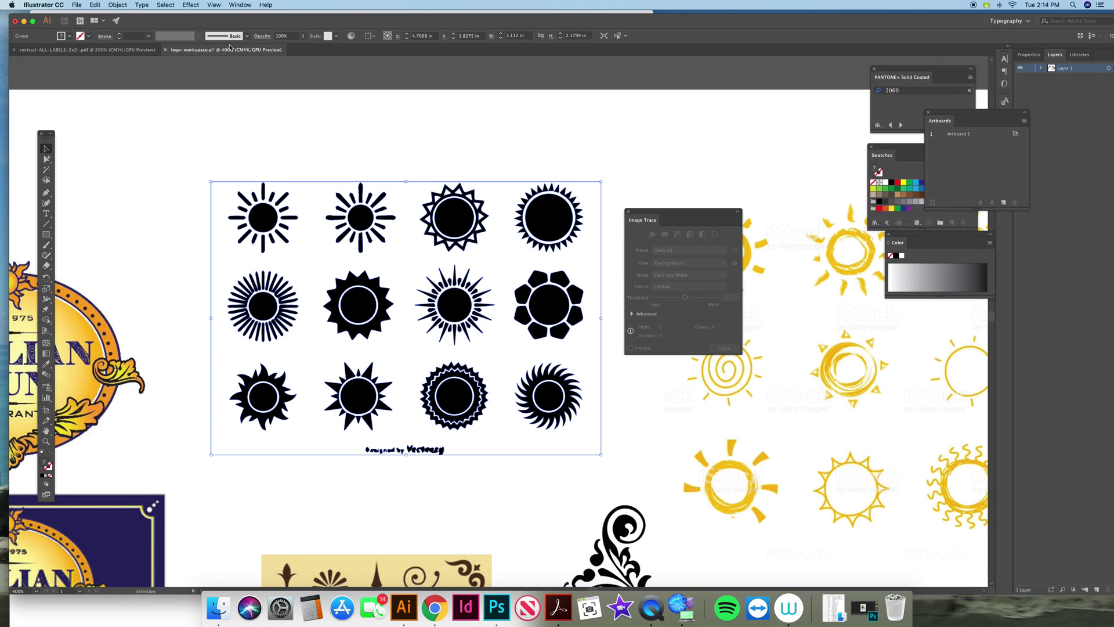
# - Move the traced sun icons up slightly and delete the white background shape behind them
pyautogui.click(49, 160)
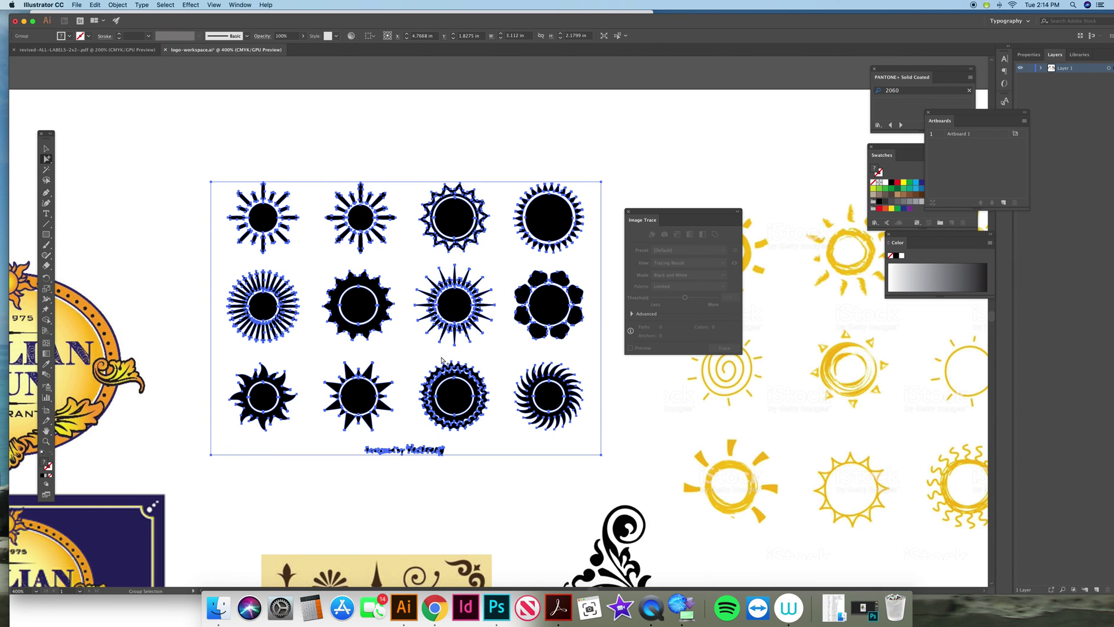
pyautogui.click(47, 149)
pyautogui.moveTo(361, 226); pyautogui.dragTo(369, 169)
pyautogui.moveTo(47, 159); pyautogui.dragTo(80, 169)
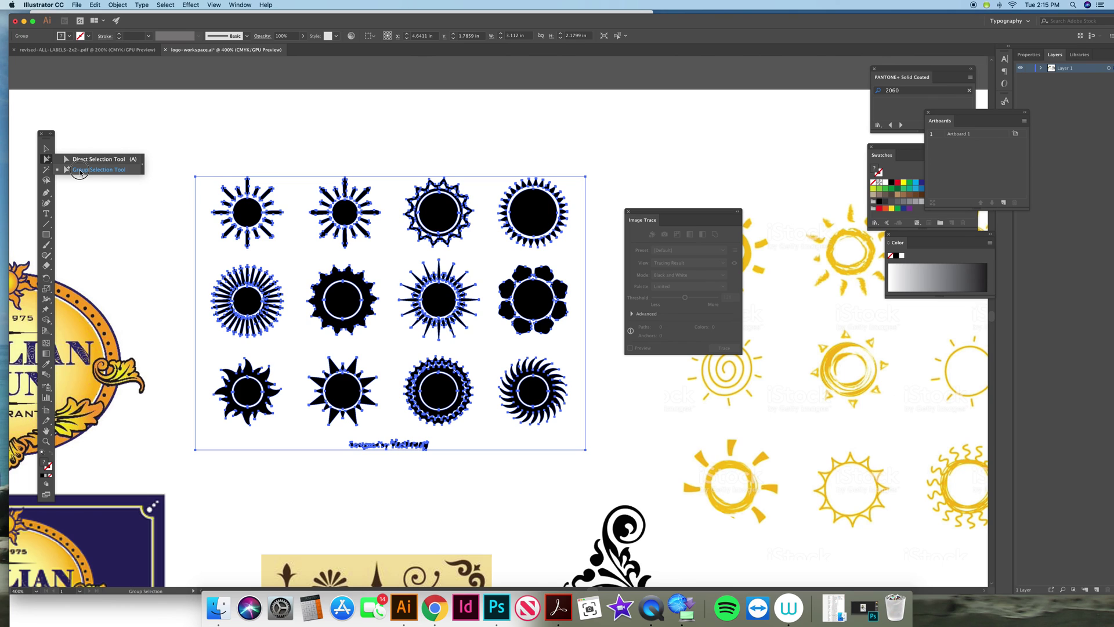
pyautogui.click(311, 152)
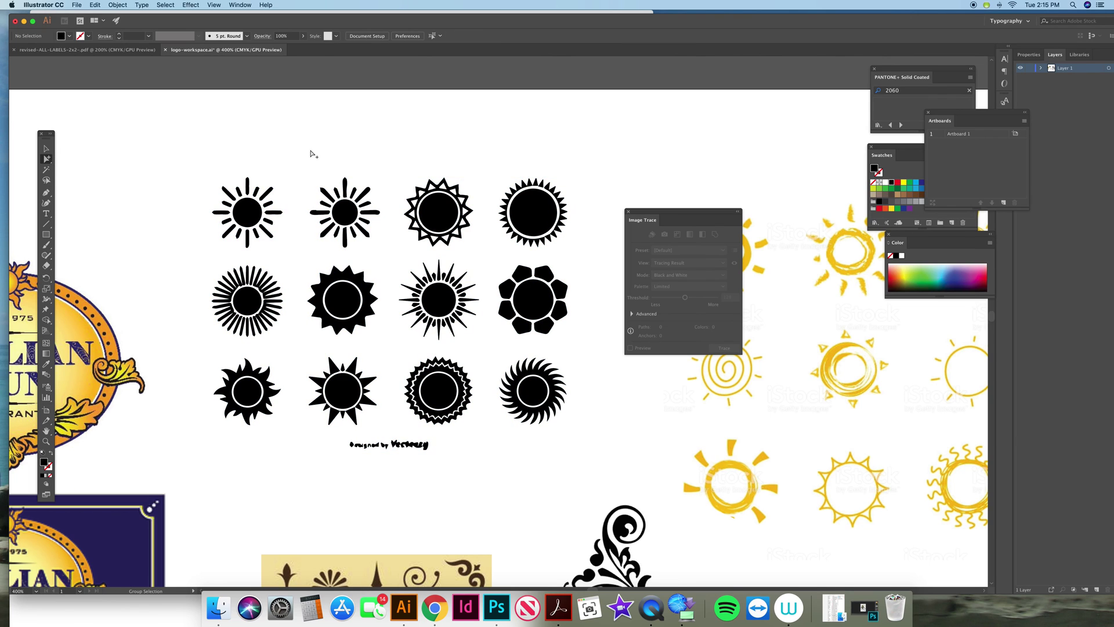
pyautogui.click(296, 185)
pyautogui.click(286, 190)
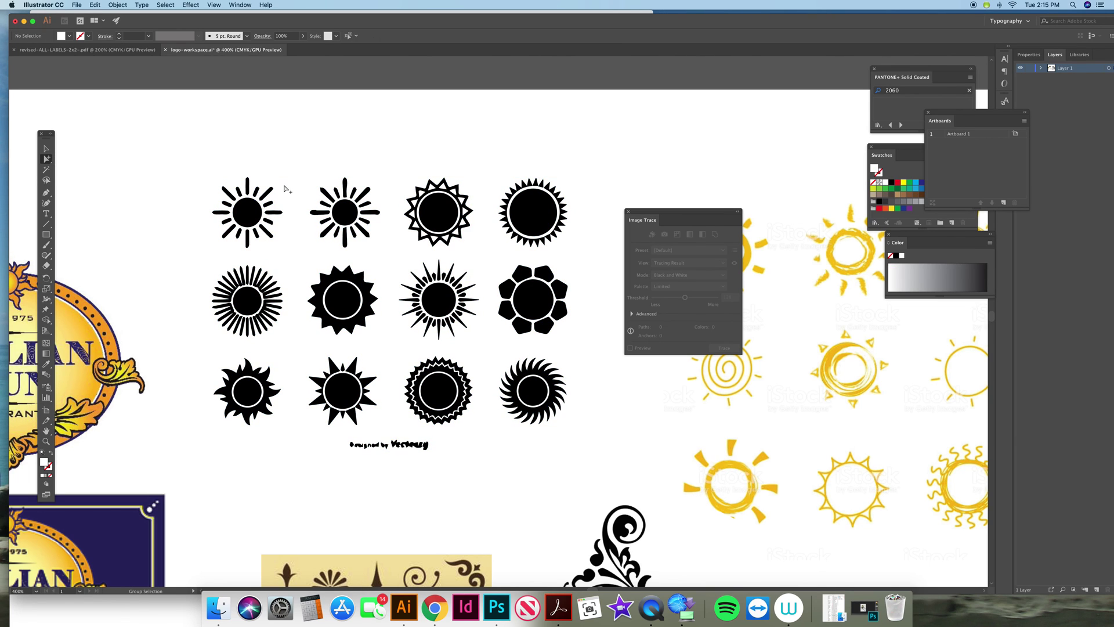
# - Paste copies of the distressed slab "SUN" onto the sheet of black suns and move one beneath the icons
pyautogui.moveTo(301, 152); pyautogui.dragTo(381, 249)
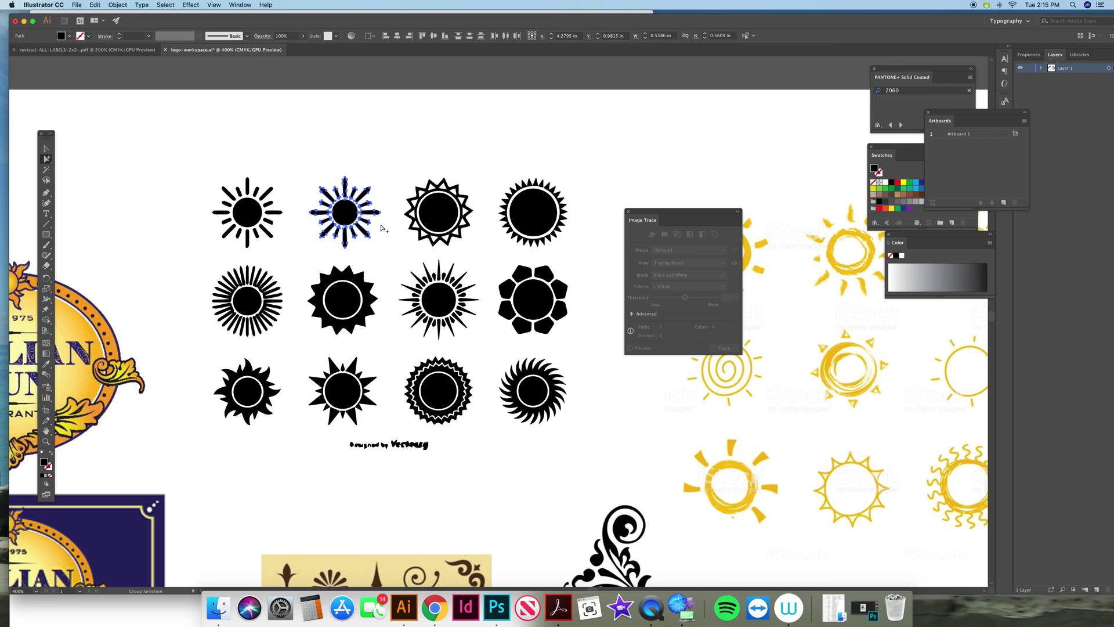
pyautogui.write('SUN')
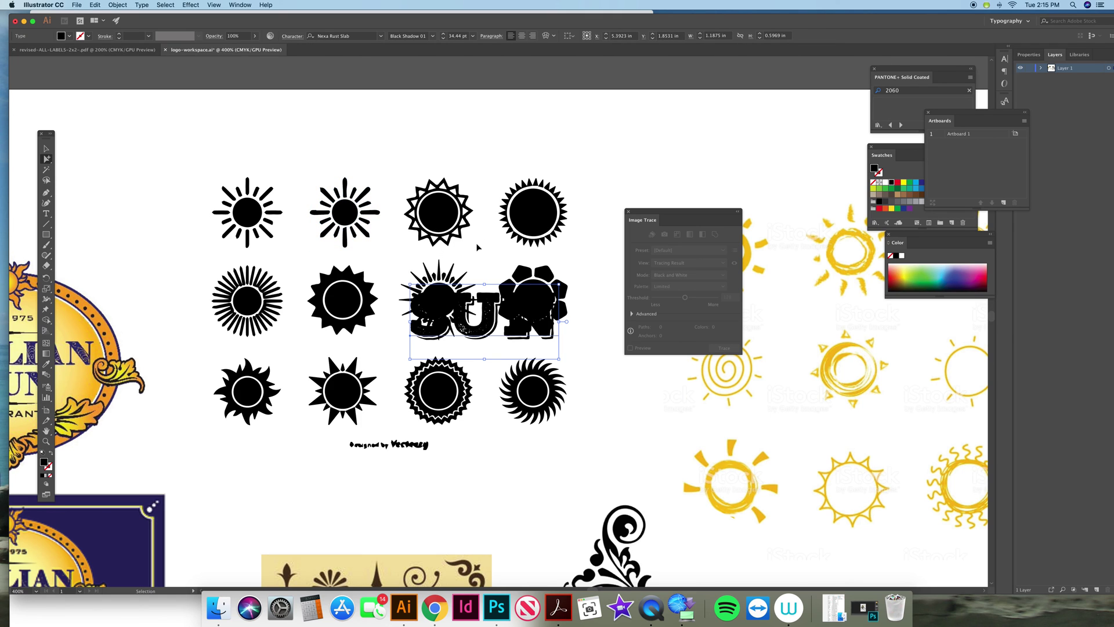
pyautogui.moveTo(510, 316); pyautogui.dragTo(586, 511)
# - Cut the second sun in the top row, paste it back, and move it clear of the black icon sheet
pyautogui.moveTo(295, 153); pyautogui.dragTo(384, 249)
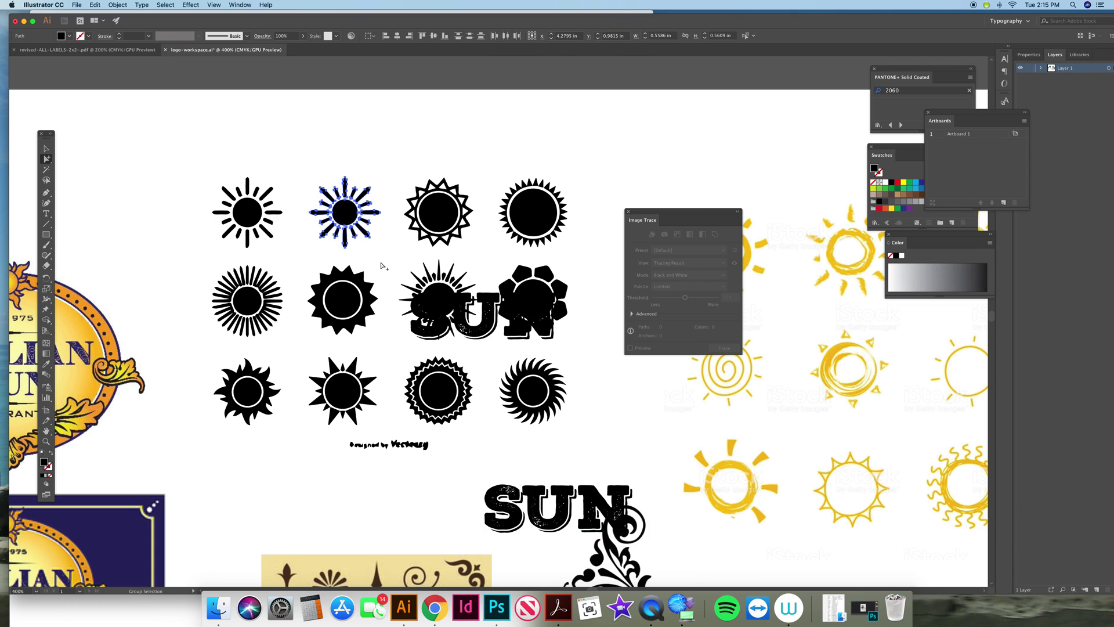
pyautogui.hotkey('ctrl', 'x')
pyautogui.hotkey('ctrl', 'v')
pyautogui.moveTo(530, 345); pyautogui.dragTo(681, 152)
# - Move the stray slab "SUN" off the black sun icons to the artboard's upper edge
pyautogui.click(580, 174)
pyautogui.click(577, 293)
pyautogui.moveTo(578, 293); pyautogui.dragTo(824, 84)
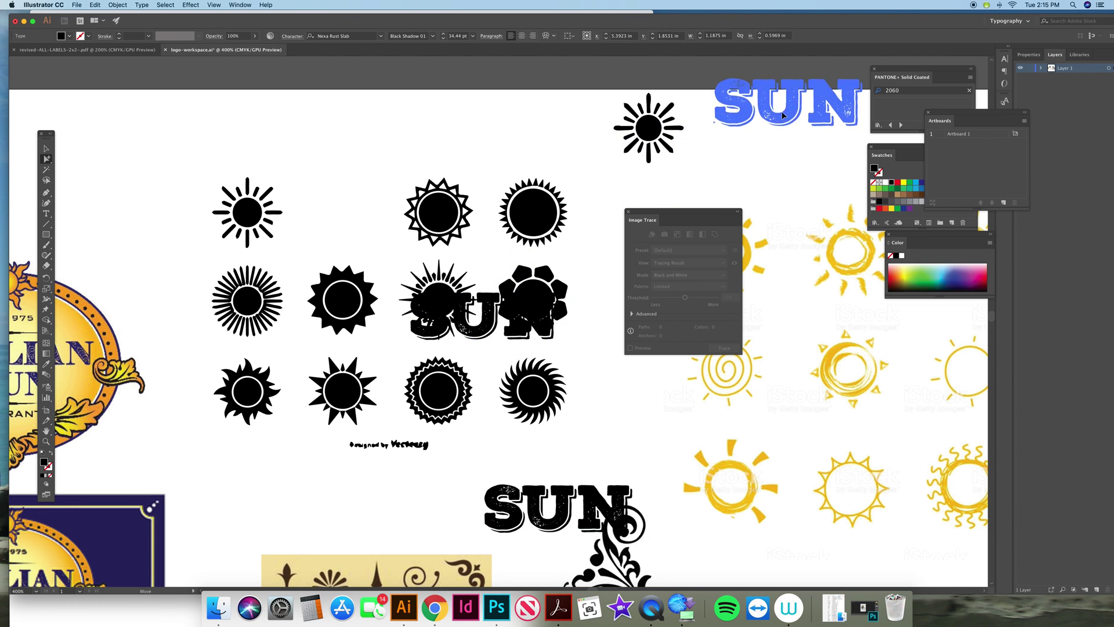
pyautogui.click(688, 100)
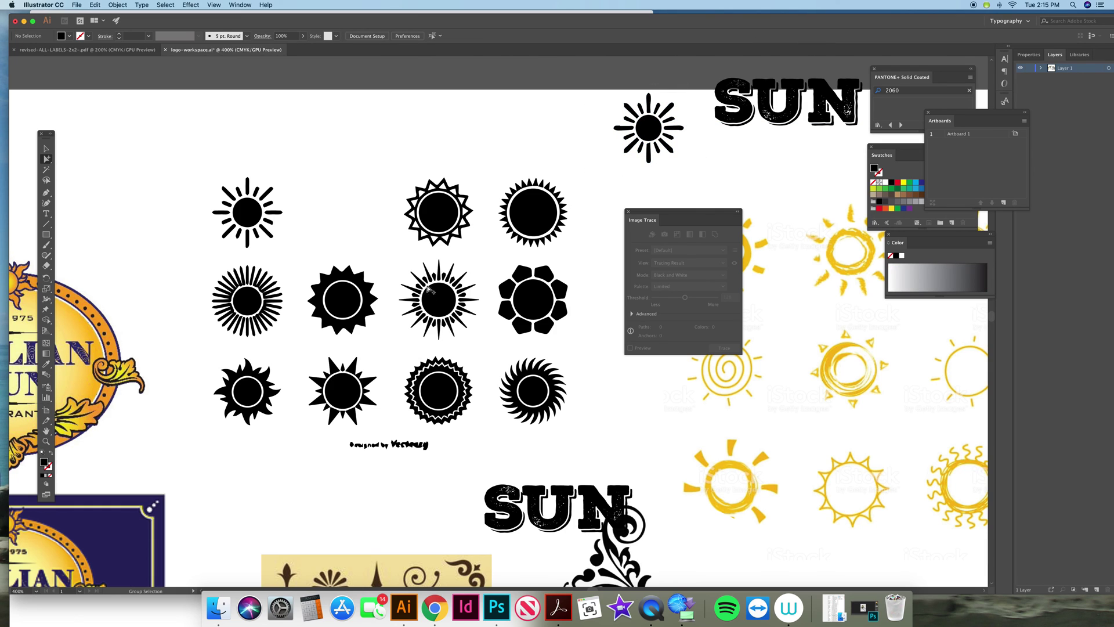
# - Move the fine-rayed sun from the middle row of the black icon sheet to the space above the script lockups
pyautogui.moveTo(398, 260); pyautogui.dragTo(482, 349)
pyautogui.moveTo(433, 309); pyautogui.dragTo(628, 418)
pyautogui.click(46, 431)
pyautogui.moveTo(478, 326); pyautogui.dragTo(236, 316)
pyautogui.moveTo(415, 408); pyautogui.dragTo(281, 379)
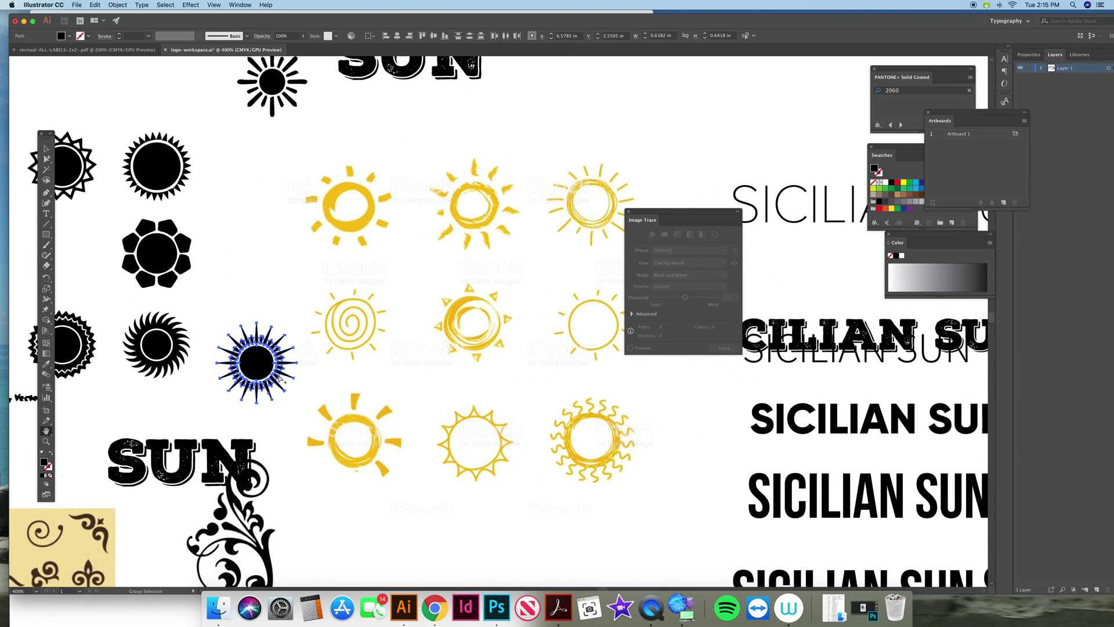
pyautogui.press('super+minus')
pyautogui.moveTo(569, 372); pyautogui.dragTo(369, 309)
pyautogui.click(46, 147)
pyautogui.moveTo(300, 258); pyautogui.dragTo(782, 173)
# - Place the round-rayed sun above the first "Sicilian SUN" lockup and the fine-rayed sun beside it, clearing the Image Trace panel away
pyautogui.click(280, 93)
pyautogui.moveTo(307, 117); pyautogui.dragTo(799, 253)
pyautogui.moveTo(783, 173)
pyautogui.mouseDown()
pyautogui.moveTo(838, 141)
pyautogui.moveTo(782, 173)
pyautogui.mouseUp()
pyautogui.click(782, 172)
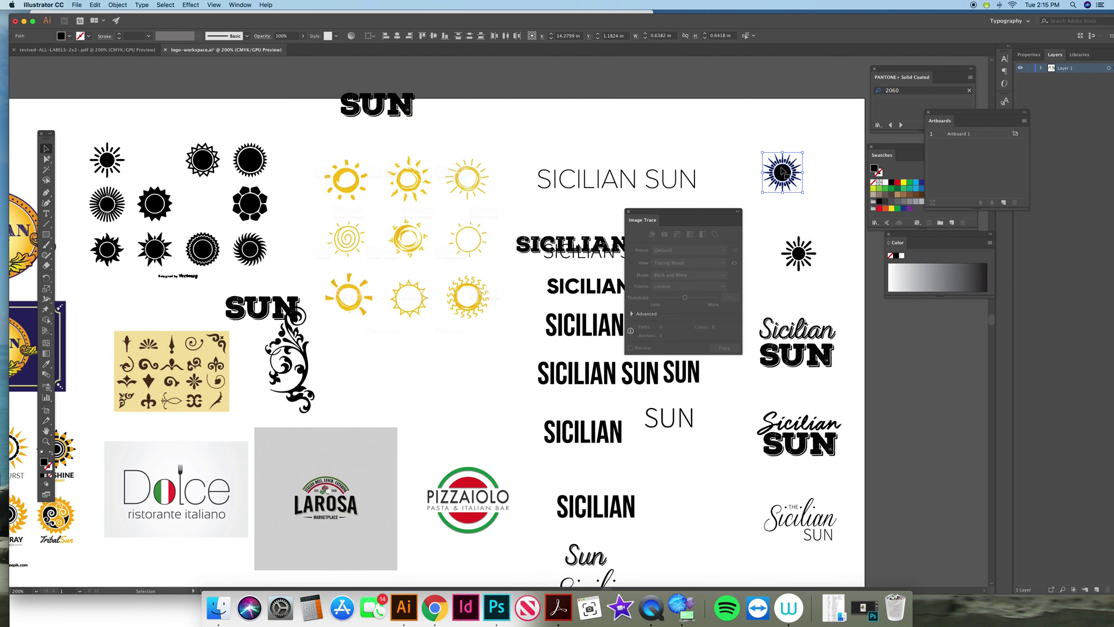
pyautogui.moveTo(781, 172)
pyautogui.mouseDown()
pyautogui.moveTo(820, 170)
pyautogui.moveTo(784, 190)
pyautogui.mouseUp()
pyautogui.moveTo(695, 213); pyautogui.dragTo(933, 352)
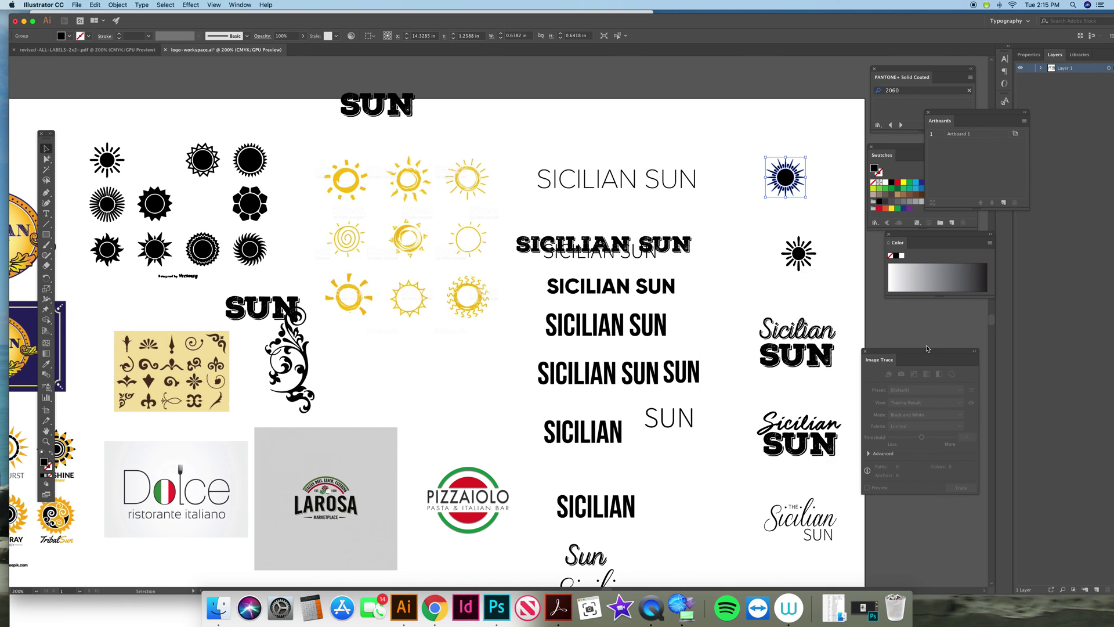
pyautogui.moveTo(787, 190); pyautogui.dragTo(738, 291)
pyautogui.moveTo(798, 253); pyautogui.dragTo(789, 285)
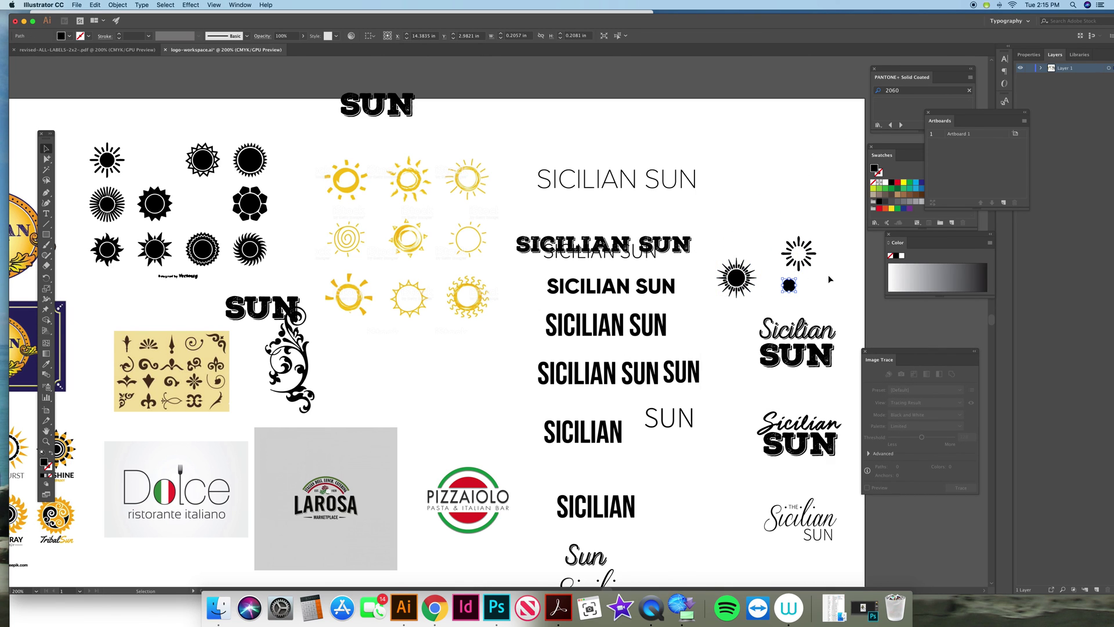
pyautogui.press('cmd+z')
pyautogui.click(803, 276)
# - Delete the center disc and the lower rays of the round-rayed sun, keeping only the upper half of its rays
pyautogui.click(45, 441)
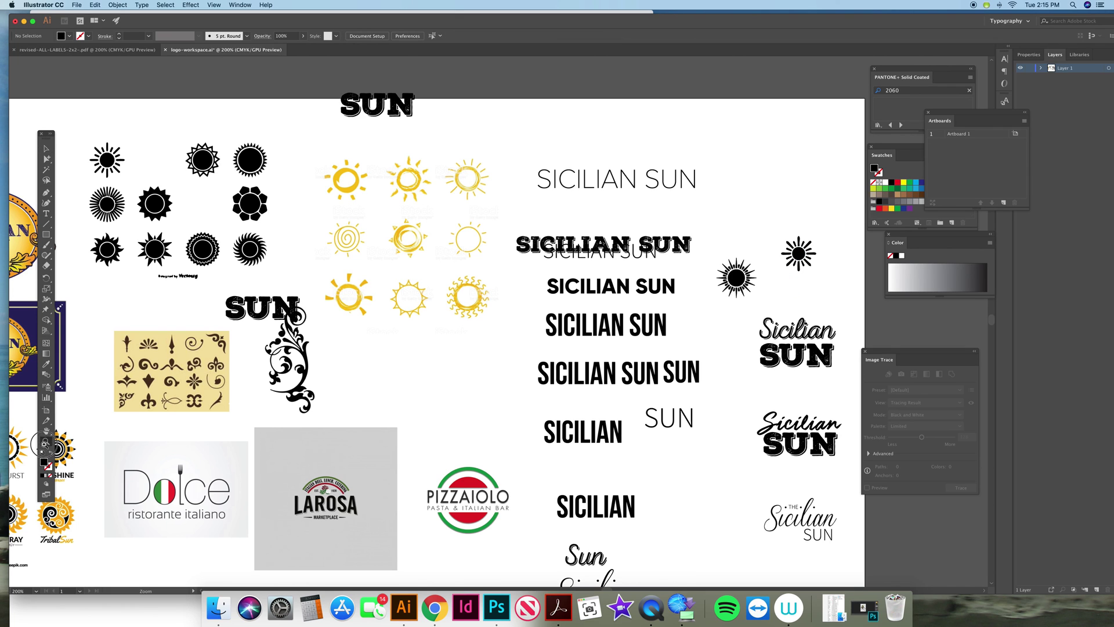
pyautogui.click(814, 354)
pyautogui.click(46, 430)
pyautogui.moveTo(316, 368); pyautogui.dragTo(372, 317)
pyautogui.click(47, 159)
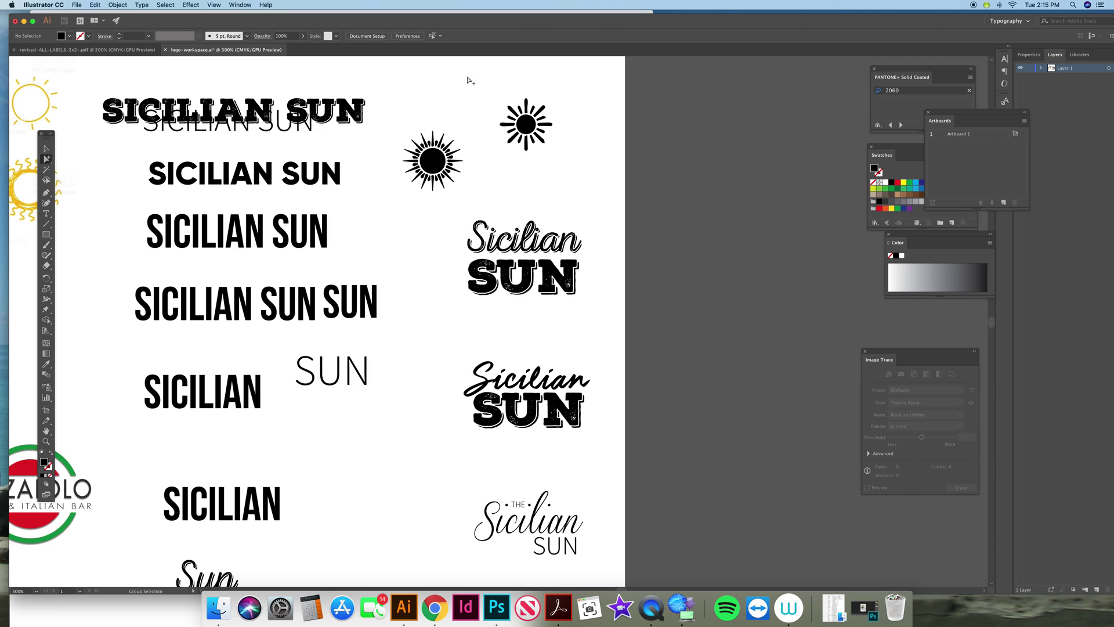
pyautogui.click(510, 123)
pyautogui.press('Delete')
pyautogui.moveTo(495, 132); pyautogui.dragTo(570, 164)
pyautogui.press('Delete')
# - Place the half-sun rays above the script "Sicilian" of the first slab "SUN" lockup
pyautogui.moveTo(567, 97); pyautogui.dragTo(493, 155)
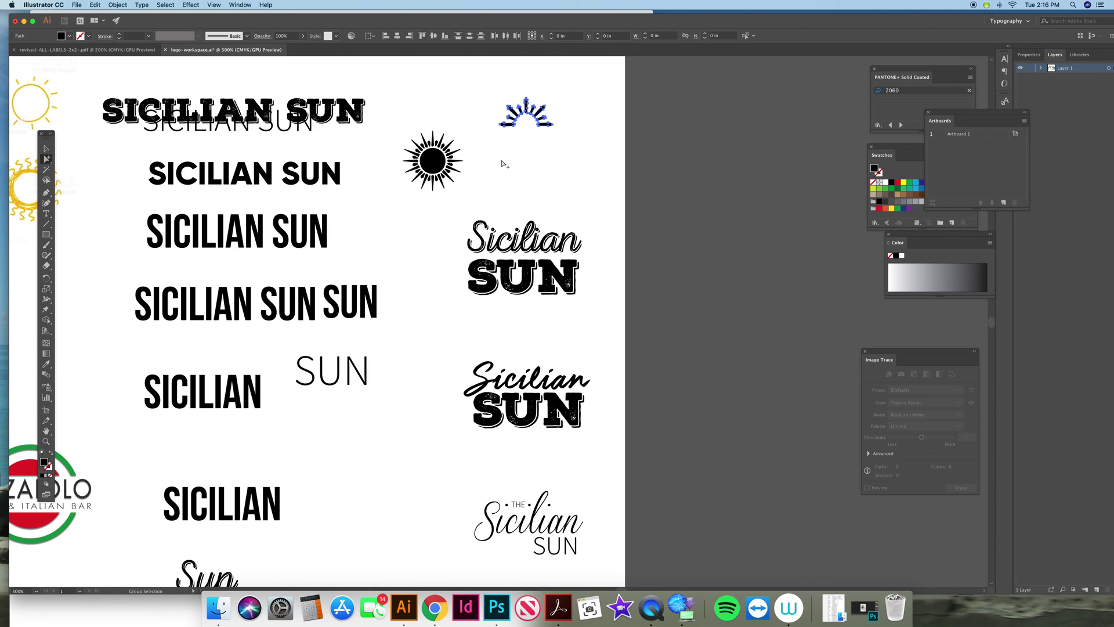
pyautogui.click(47, 148)
pyautogui.click(544, 106)
pyautogui.moveTo(529, 97); pyautogui.dragTo(445, 315)
pyautogui.click(562, 196)
# - Set a duplicate "Sicilian SUN" lockup without rays beneath the raised sun-topped one and park the spare rays off the artboard
pyautogui.moveTo(511, 284); pyautogui.dragTo(537, 157)
pyautogui.press('super+v')
pyautogui.moveTo(511, 325); pyautogui.dragTo(556, 284)
pyautogui.click(606, 204)
pyautogui.moveTo(542, 235); pyautogui.dragTo(744, 225)
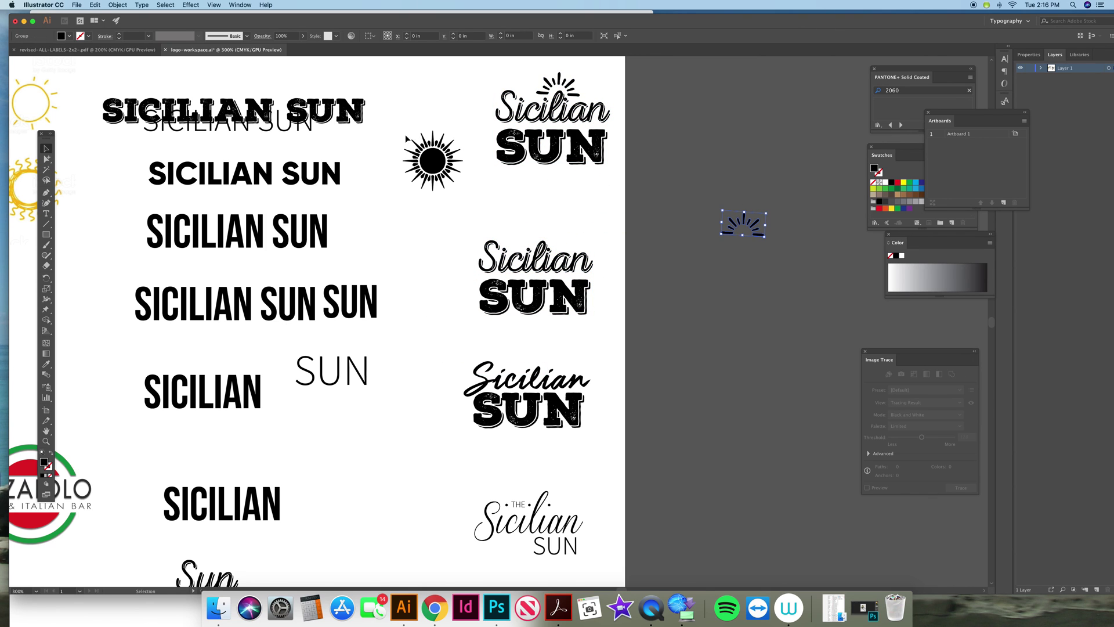
# - Delete the center disc and lower rays of the fine-rayed sun, leaving its upper half
pyautogui.click(407, 142)
pyautogui.click(472, 204)
pyautogui.click(46, 158)
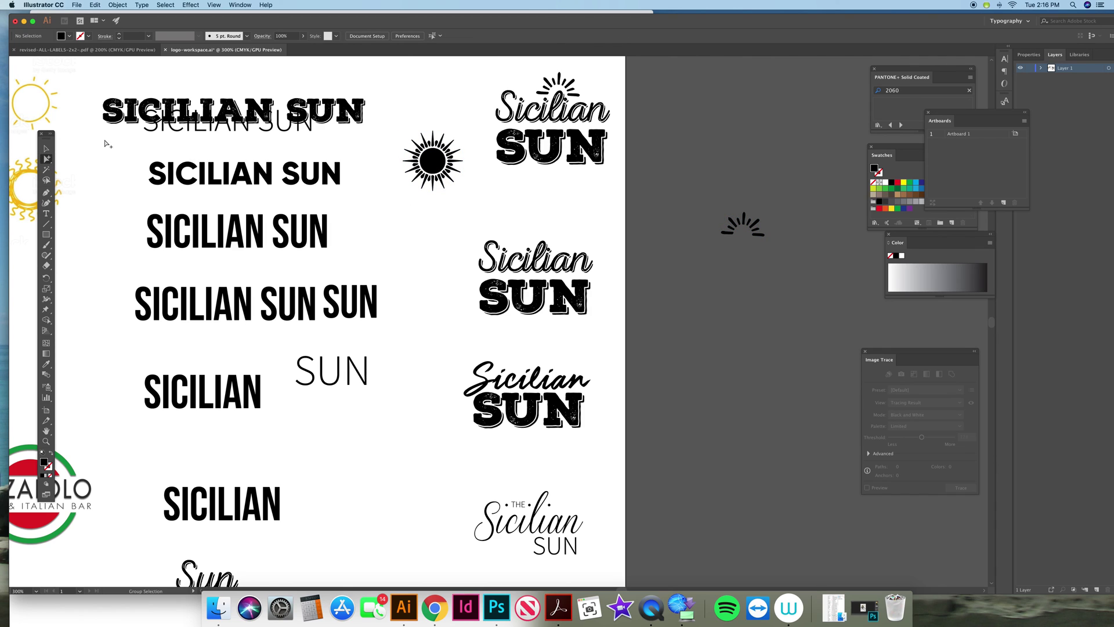
pyautogui.click(465, 178)
pyautogui.moveTo(470, 166); pyautogui.dragTo(393, 197)
pyautogui.press('Delete')
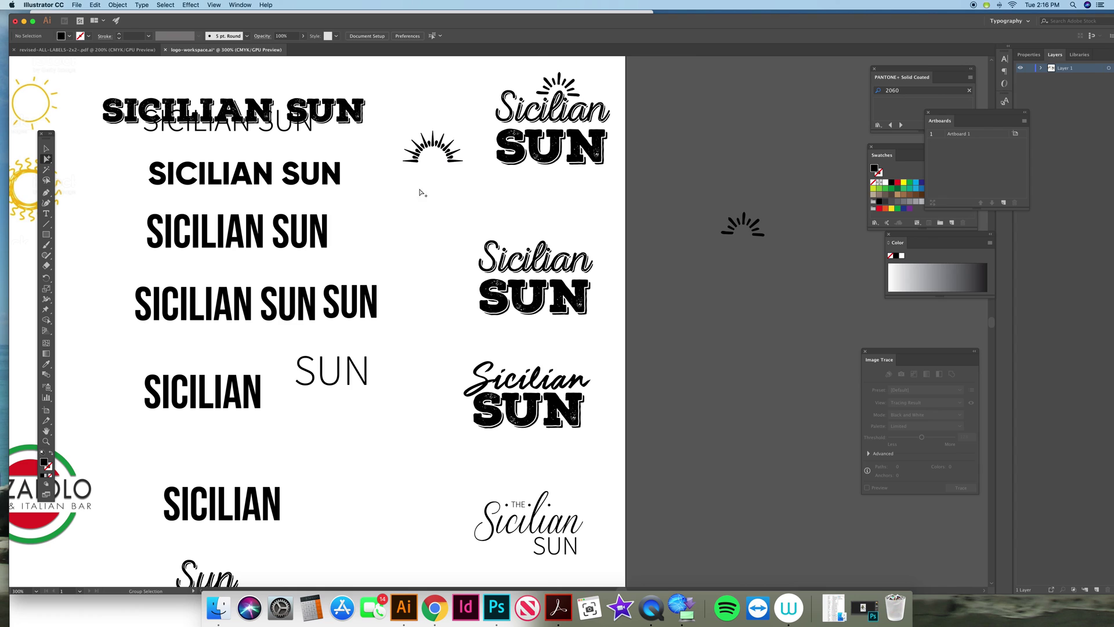
# - Place the fine-rayed half-sun above the script "Sicilian" of the duplicate lockup
pyautogui.moveTo(399, 126); pyautogui.dragTo(471, 176)
pyautogui.press('v')
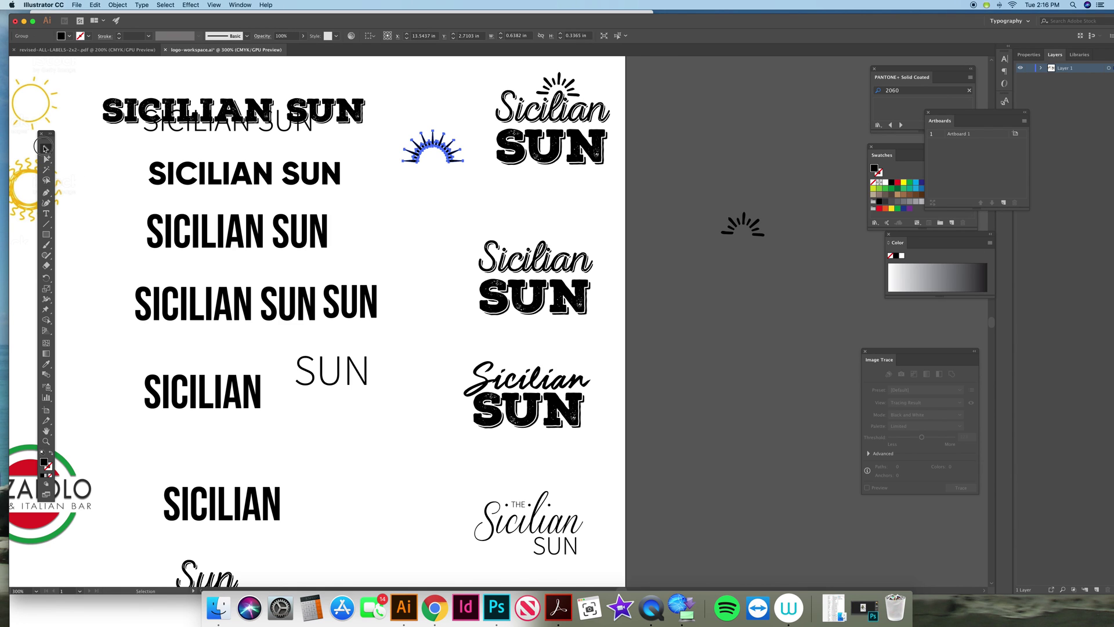
pyautogui.moveTo(434, 141); pyautogui.dragTo(537, 232)
pyautogui.click(616, 271)
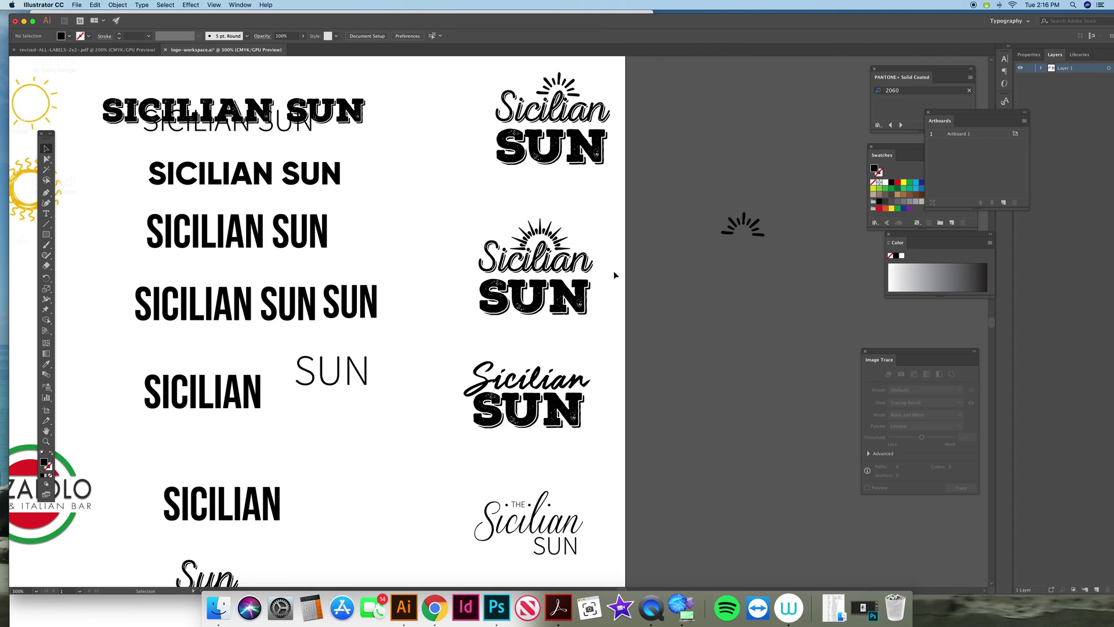
pyautogui.click(592, 266)
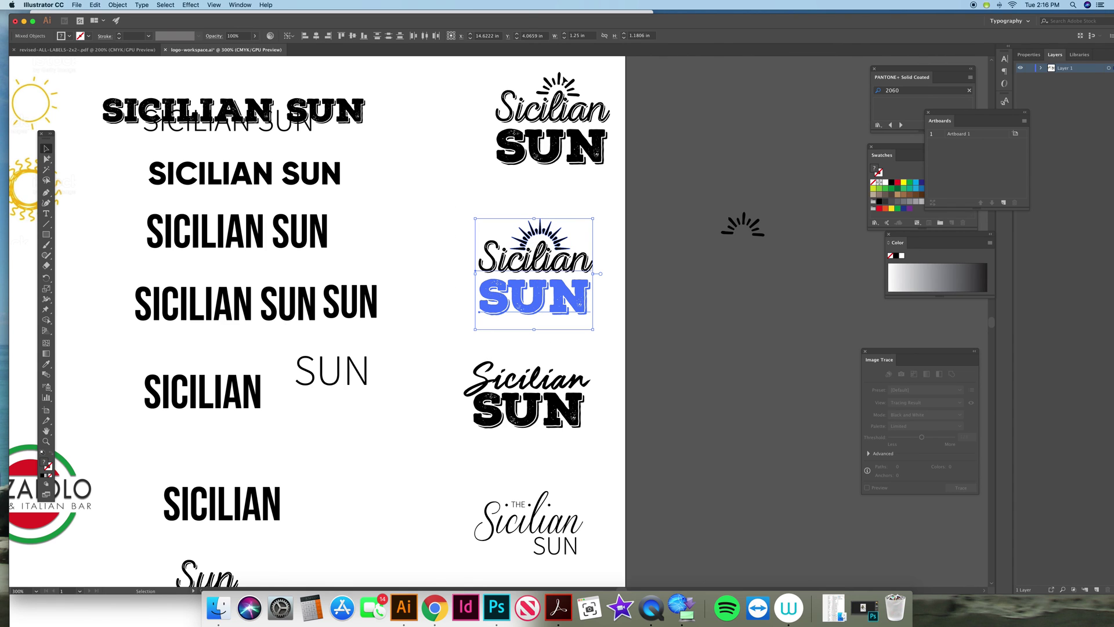
pyautogui.click(546, 187)
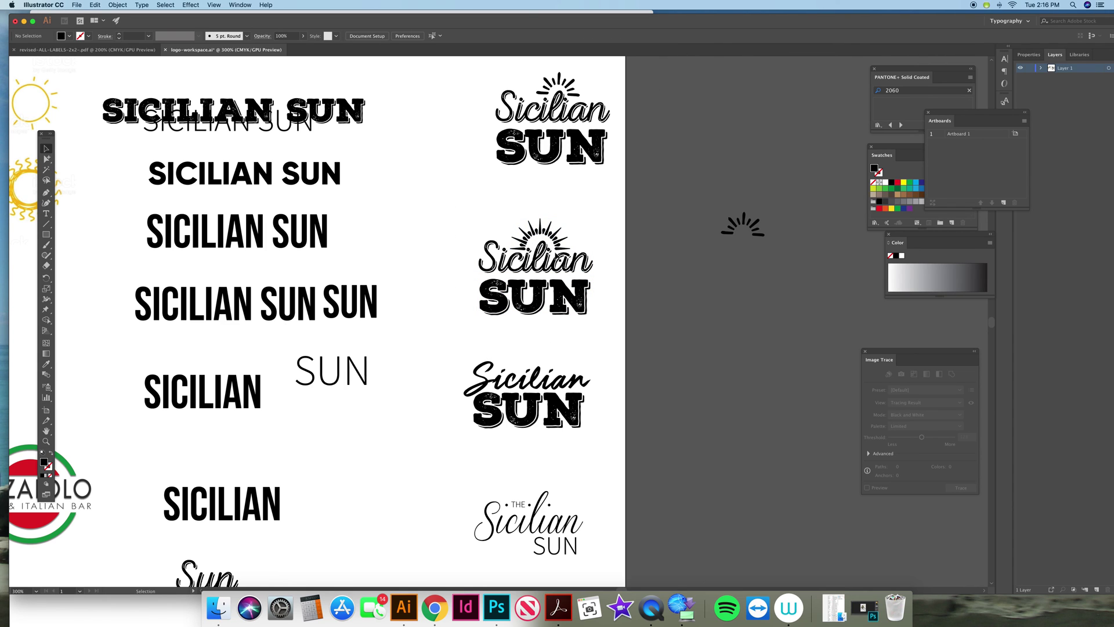
# - Move the fine-rayed half-sun off the artboard and bring the plain duplicate lockup up under the first one
pyautogui.click(543, 232)
pyautogui.moveTo(542, 232); pyautogui.dragTo(705, 288)
pyautogui.moveTo(469, 232); pyautogui.dragTo(564, 237)
pyautogui.moveTo(703, 288); pyautogui.dragTo(688, 337)
# - Copy the round-rayed half-sun from the first lockup onto the brush-script "Sicilian SUN" lockup
pyautogui.click(554, 91)
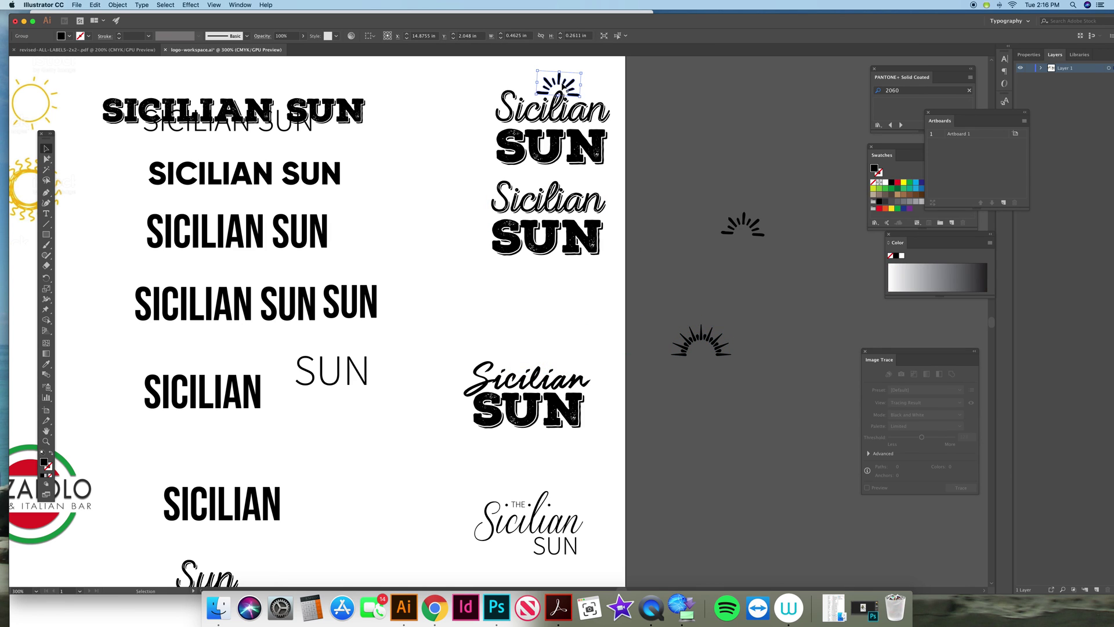
pyautogui.moveTo(554, 92); pyautogui.dragTo(540, 360)
pyautogui.click(592, 337)
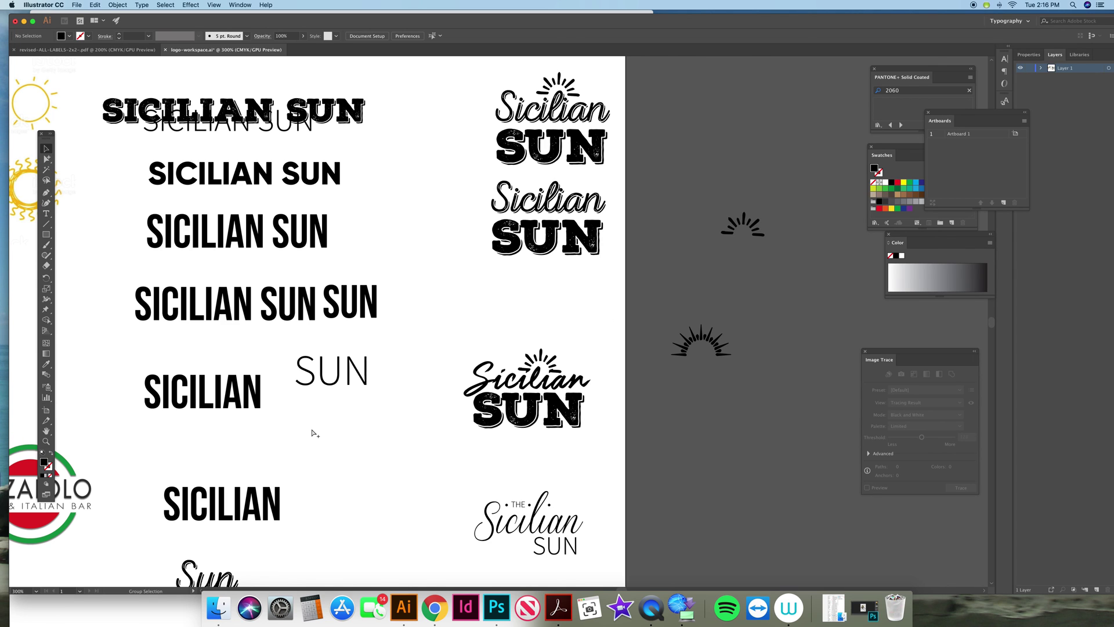
# - Scale down the black floral scroll ornament and place it at the end of the thin-script "The Sicilian SUN" lockup
pyautogui.press('super+minus')
pyautogui.press('super+minus')
pyautogui.moveTo(142, 308); pyautogui.dragTo(559, 426)
pyautogui.click(594, 425)
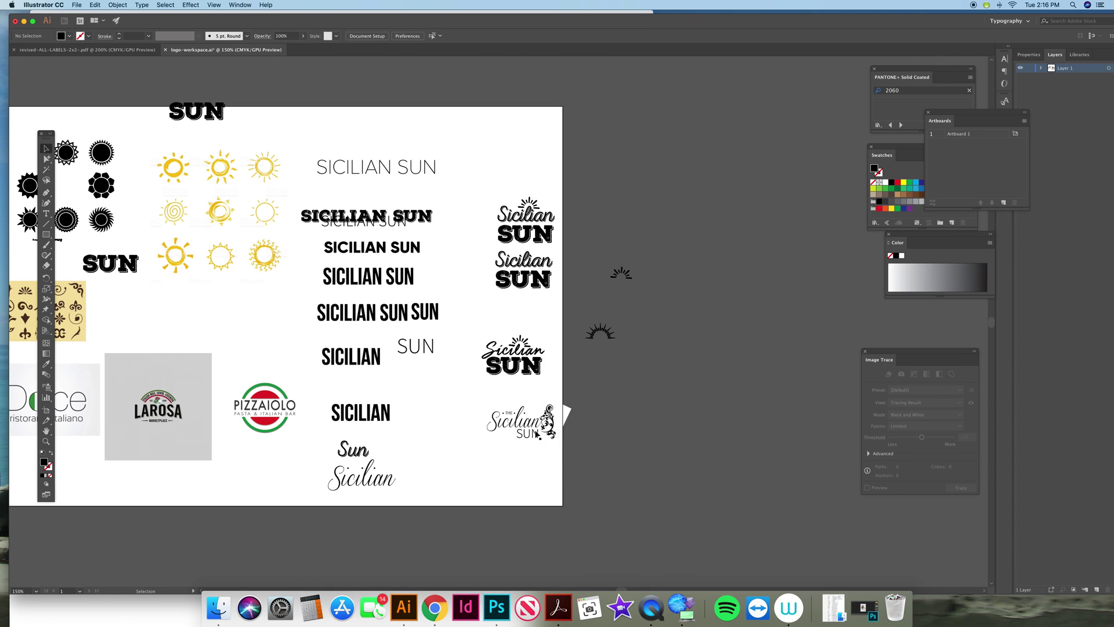
# - Move the plain "Sicilian SUN" lockup without rays out of the column to the space above the Pizzaiolo logo
pyautogui.click(46, 441)
pyautogui.click(529, 374)
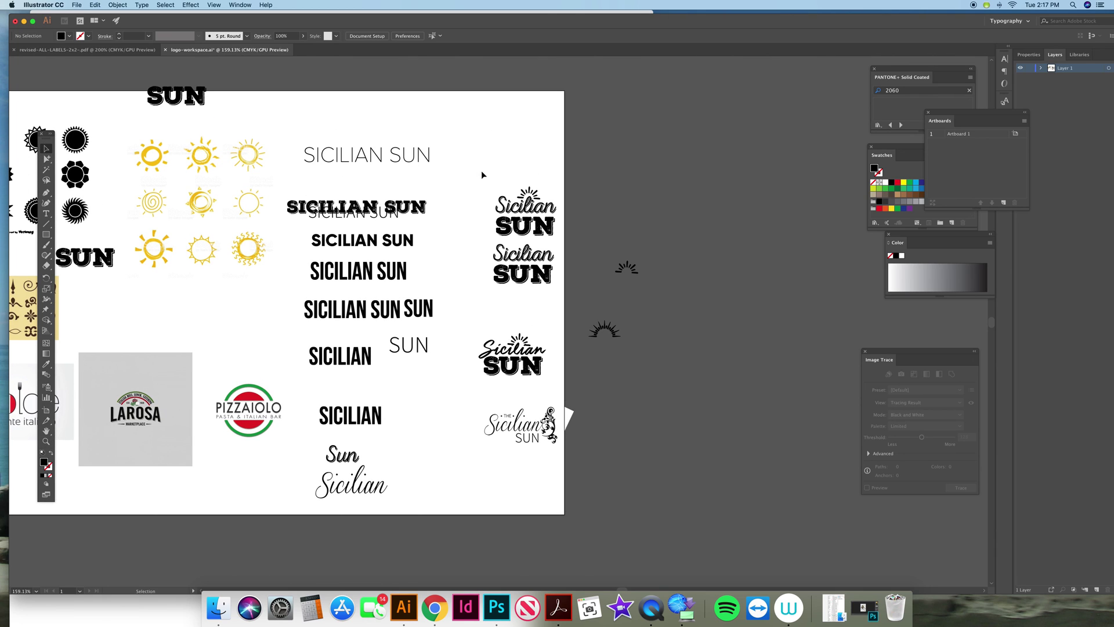
pyautogui.moveTo(516, 220); pyautogui.dragTo(512, 209)
pyautogui.click(506, 284)
pyautogui.moveTo(506, 285); pyautogui.dragTo(240, 348)
# - Space the two sun-topped lockups and the floral thin-script lockup evenly in a column along the artboard's right edge
pyautogui.moveTo(514, 197); pyautogui.dragTo(526, 308)
pyautogui.click(551, 430)
pyautogui.moveTo(551, 430); pyautogui.dragTo(528, 458)
pyautogui.moveTo(509, 365); pyautogui.dragTo(502, 390)
pyautogui.moveTo(513, 293); pyautogui.dragTo(506, 318)
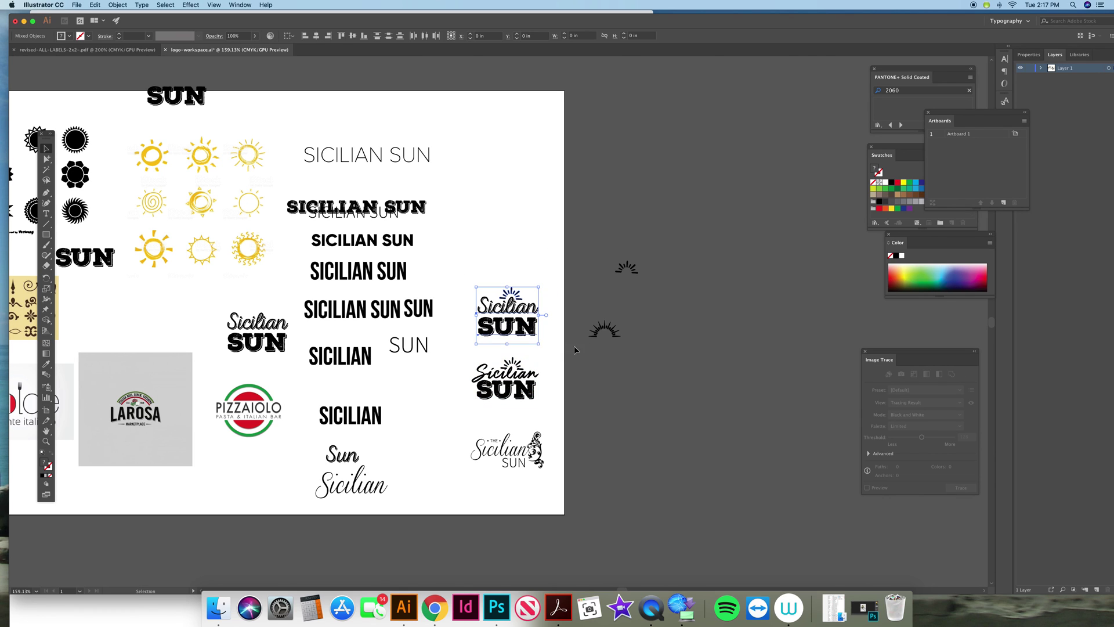
pyautogui.click(585, 361)
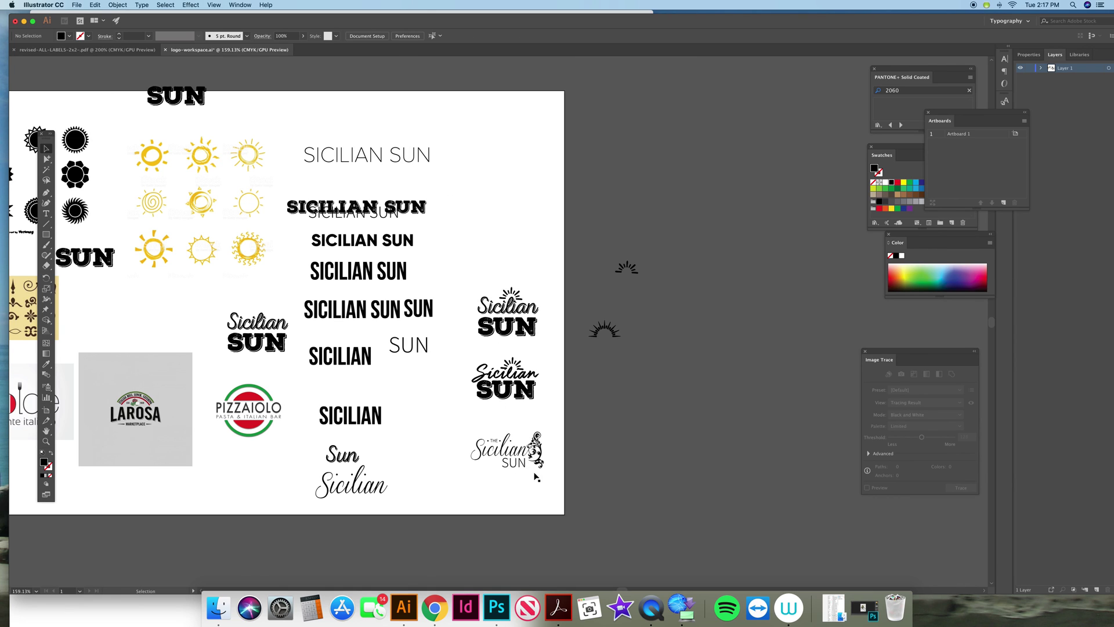
pyautogui.moveTo(494, 450); pyautogui.dragTo(490, 440)
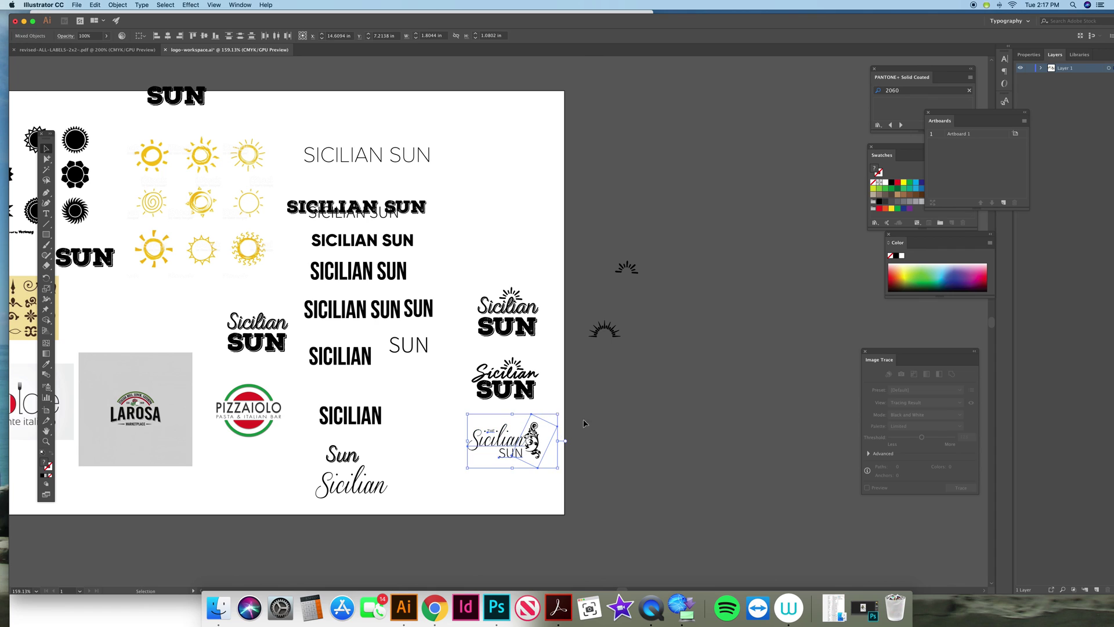
pyautogui.click(585, 422)
# - Shift the thin sans-serif "SICILIAN SUN" text and remove the space between its two words
pyautogui.moveTo(374, 159); pyautogui.dragTo(409, 168)
pyautogui.doubleClick(417, 166)
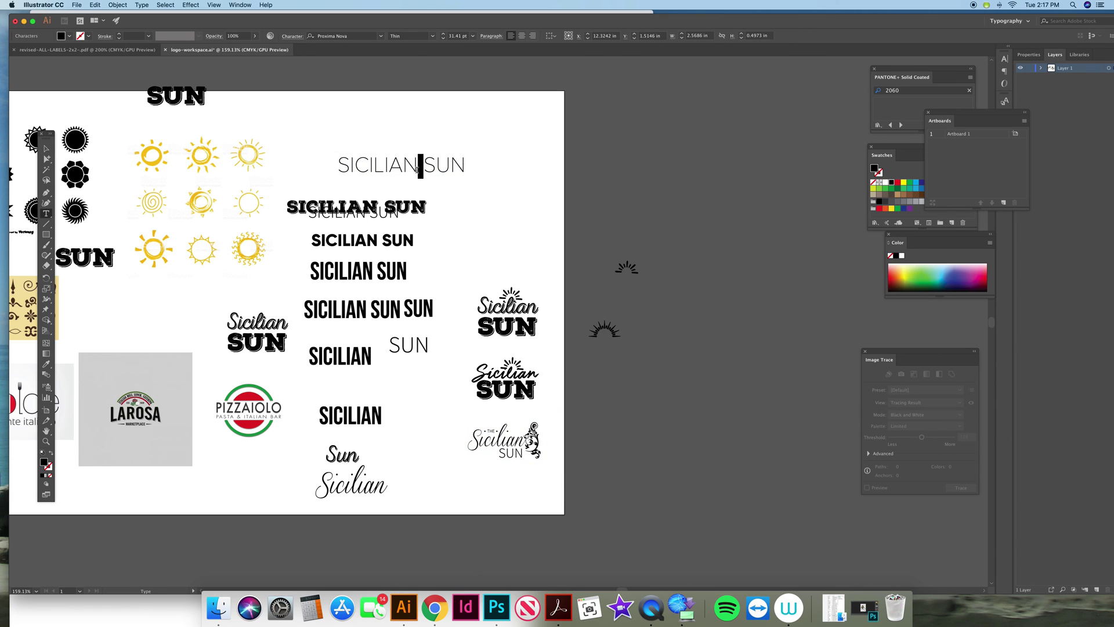
pyautogui.press('BackSpace')
# - Color "SICILIAN" purple and "SUN" orange, and scale the wordmark down to sit above the lockup column
pyautogui.moveTo(417, 166); pyautogui.dragTo(328, 169)
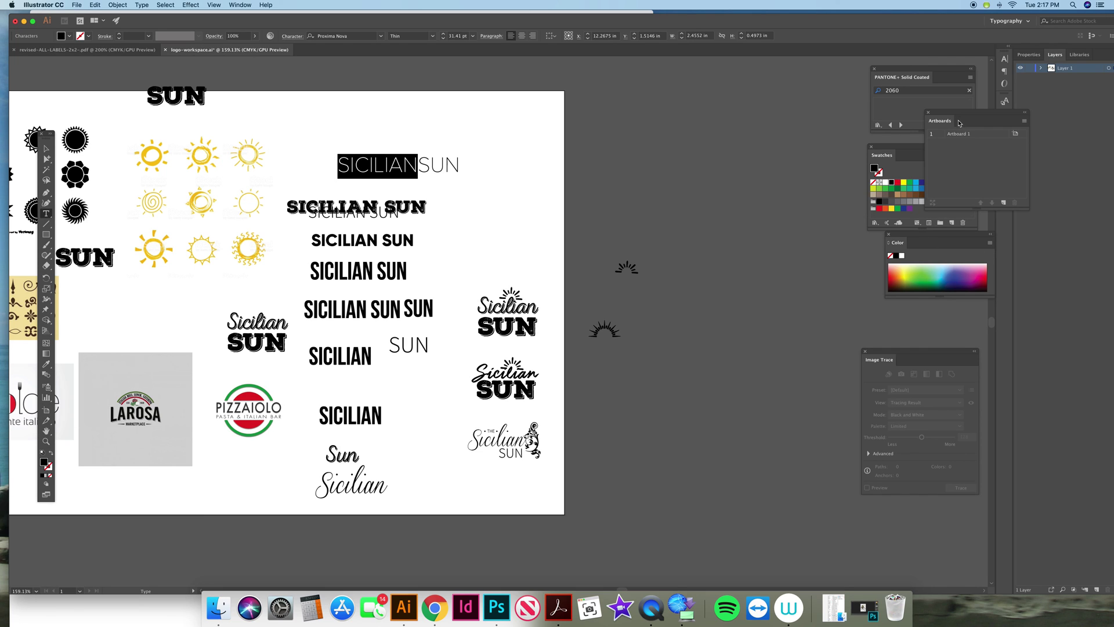
pyautogui.moveTo(959, 123); pyautogui.dragTo(942, 190)
pyautogui.click(946, 192)
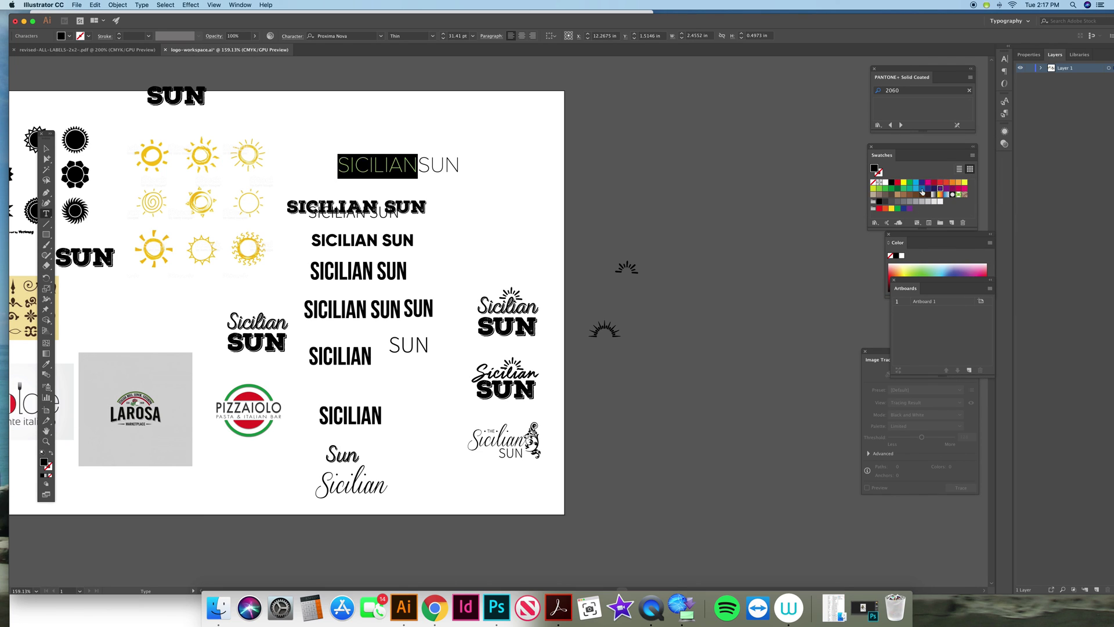
pyautogui.click(414, 167)
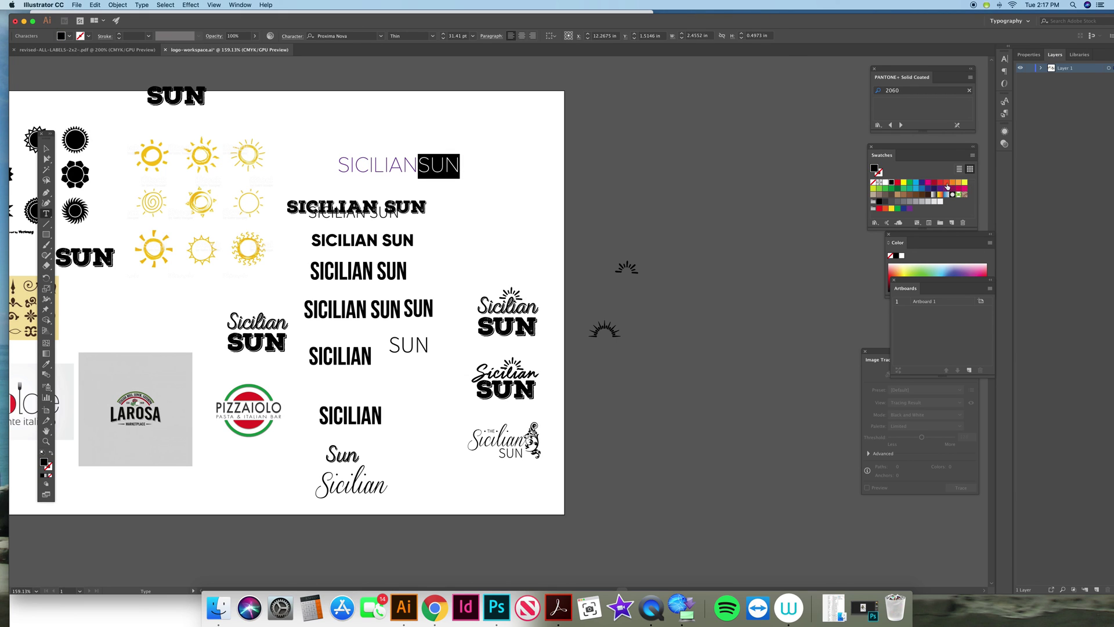
pyautogui.click(951, 184)
pyautogui.press('Escape')
pyautogui.moveTo(460, 154); pyautogui.dragTo(514, 264)
pyautogui.click(507, 258)
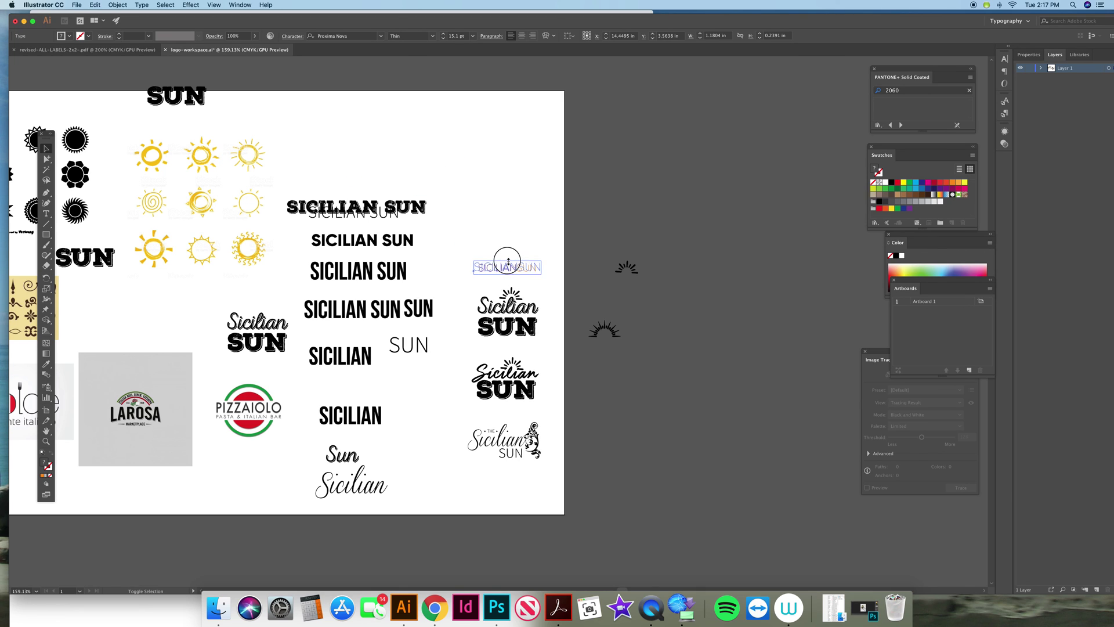
# - Fill the spare round-rayed half-sun with the same orange and scale it down
pyautogui.click(627, 267)
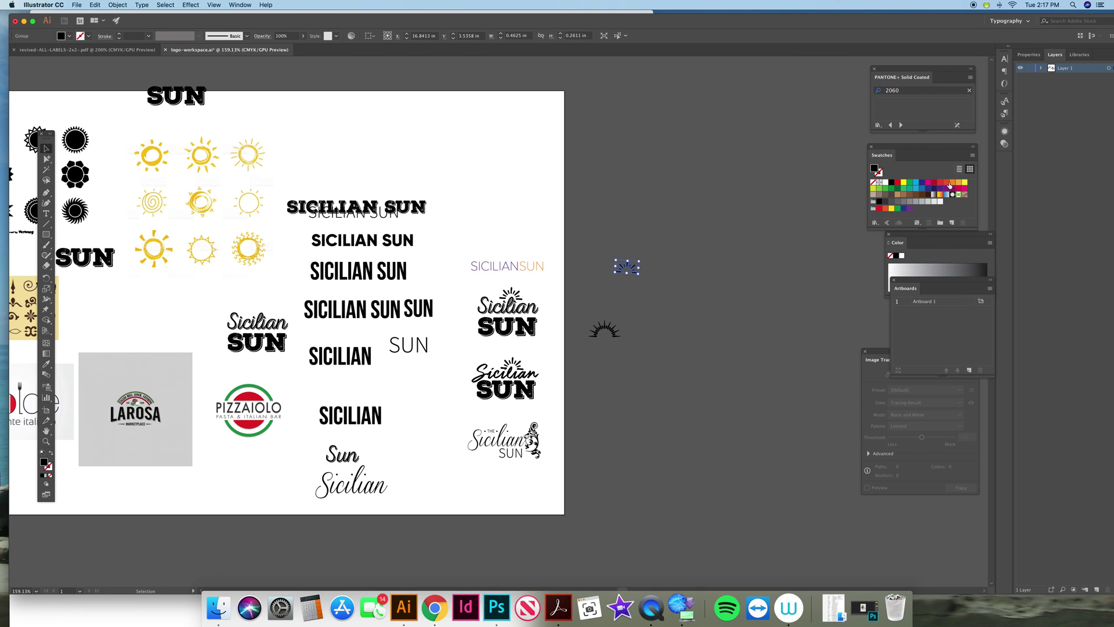
pyautogui.click(951, 183)
pyautogui.moveTo(629, 263); pyautogui.dragTo(643, 265)
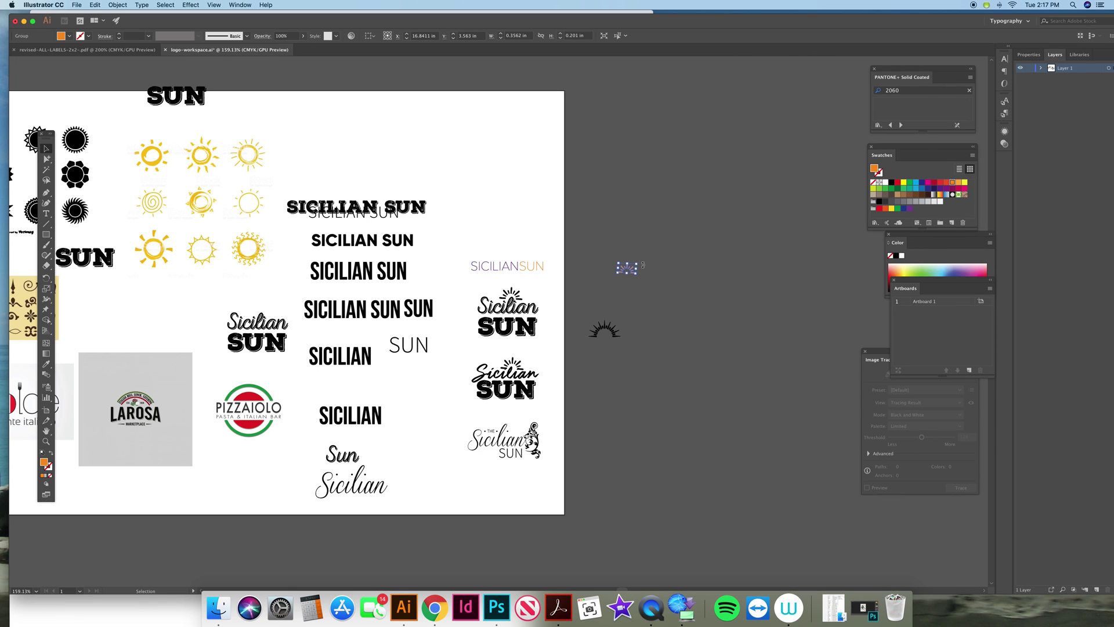
pyautogui.click(639, 267)
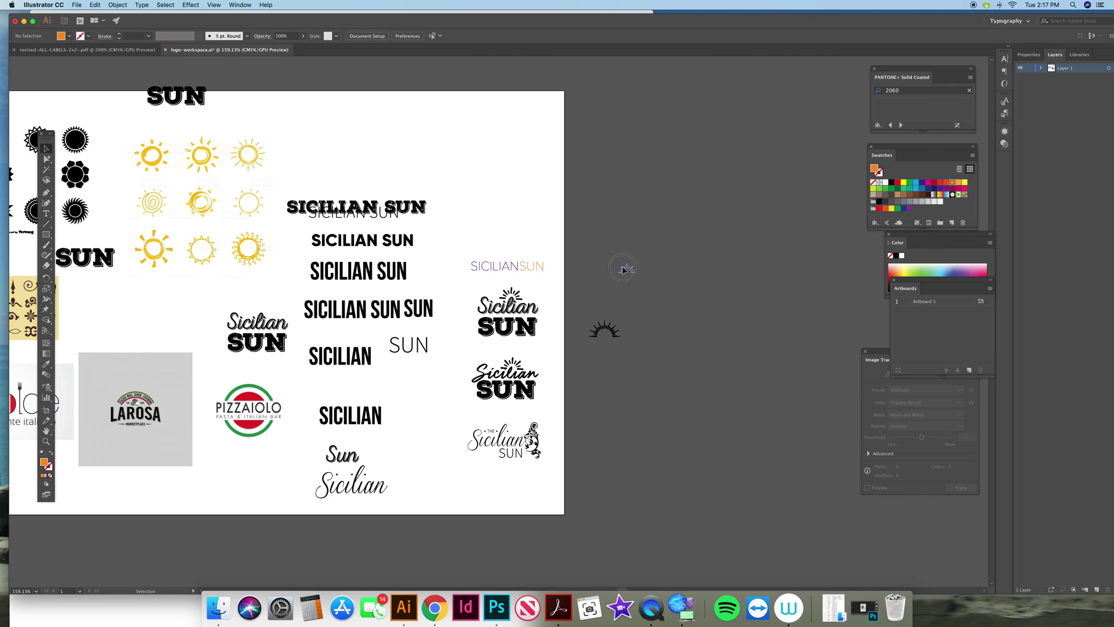
# - Separate the overlapping thin sans-serif and heavy slab "SICILIAN SUN" texts above the other font samples
pyautogui.moveTo(533, 256); pyautogui.dragTo(534, 256)
pyautogui.click(622, 353)
pyautogui.press('super+z')
pyautogui.click(46, 441)
pyautogui.click(525, 307)
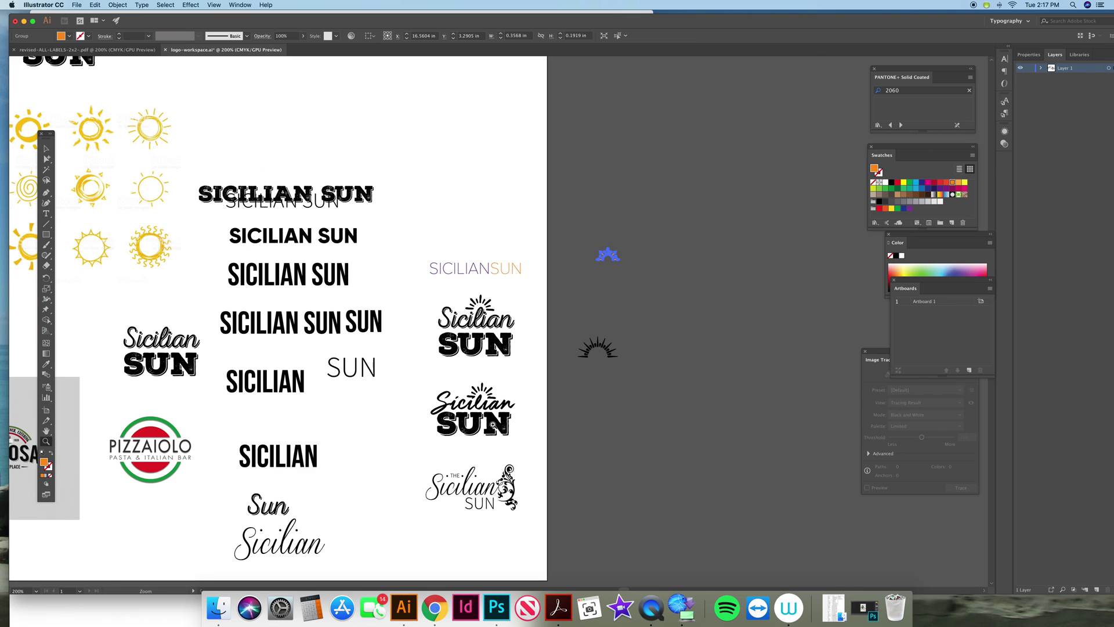
pyautogui.click(46, 148)
pyautogui.moveTo(291, 193); pyautogui.dragTo(324, 189)
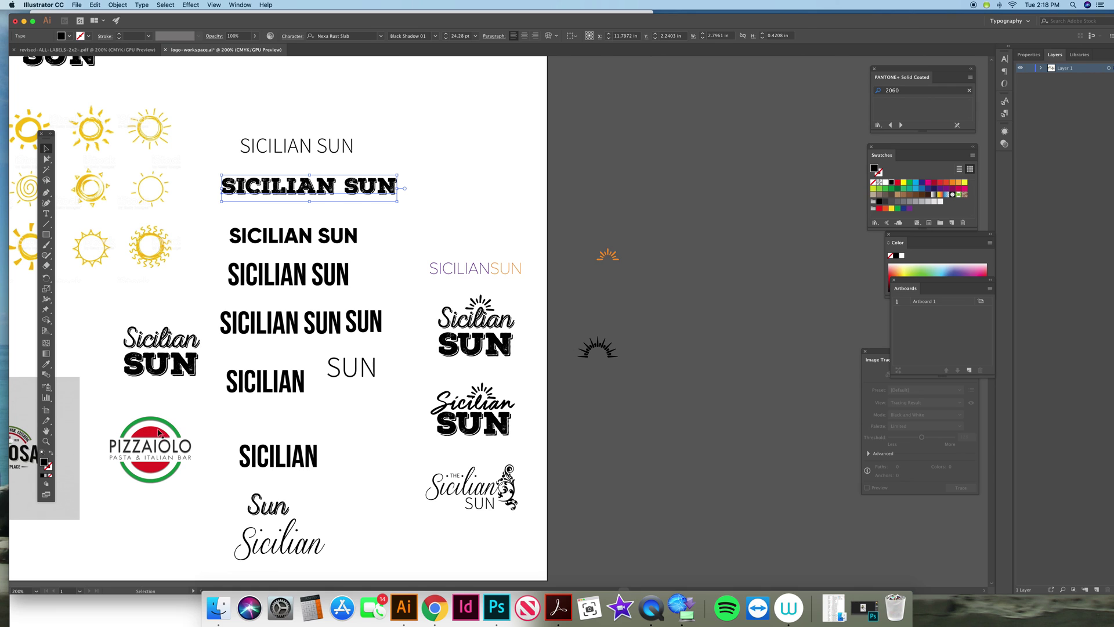
# - Review the workspace from the original logos, sun icons and reference designs across to the new wordmark and lockups
pyautogui.click(46, 431)
pyautogui.moveTo(139, 436); pyautogui.dragTo(236, 417)
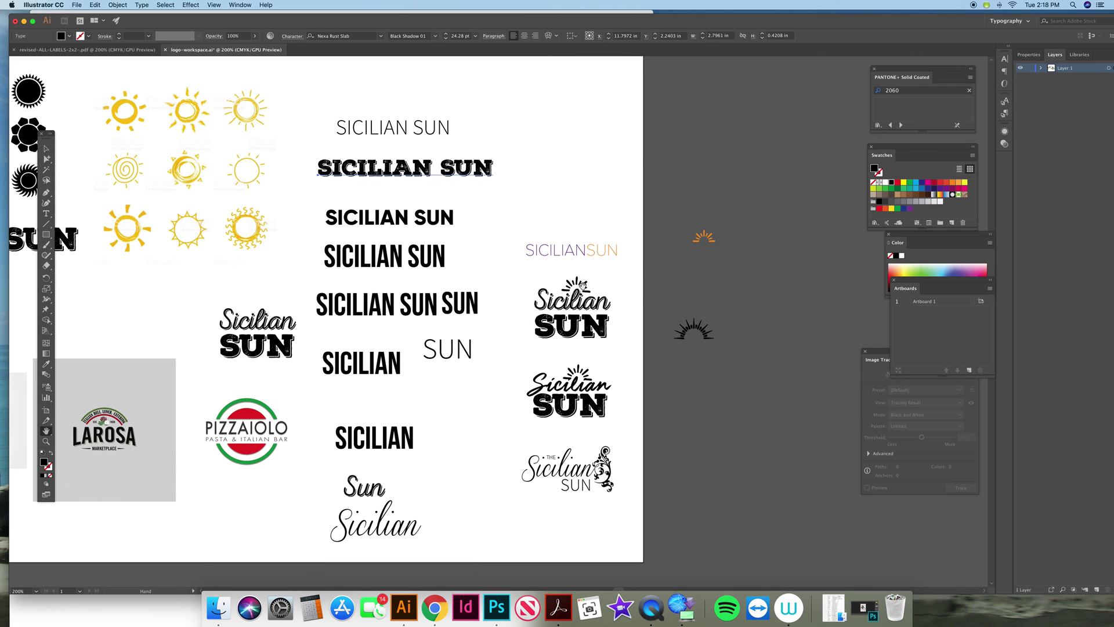
pyautogui.moveTo(232, 401); pyautogui.dragTo(305, 381)
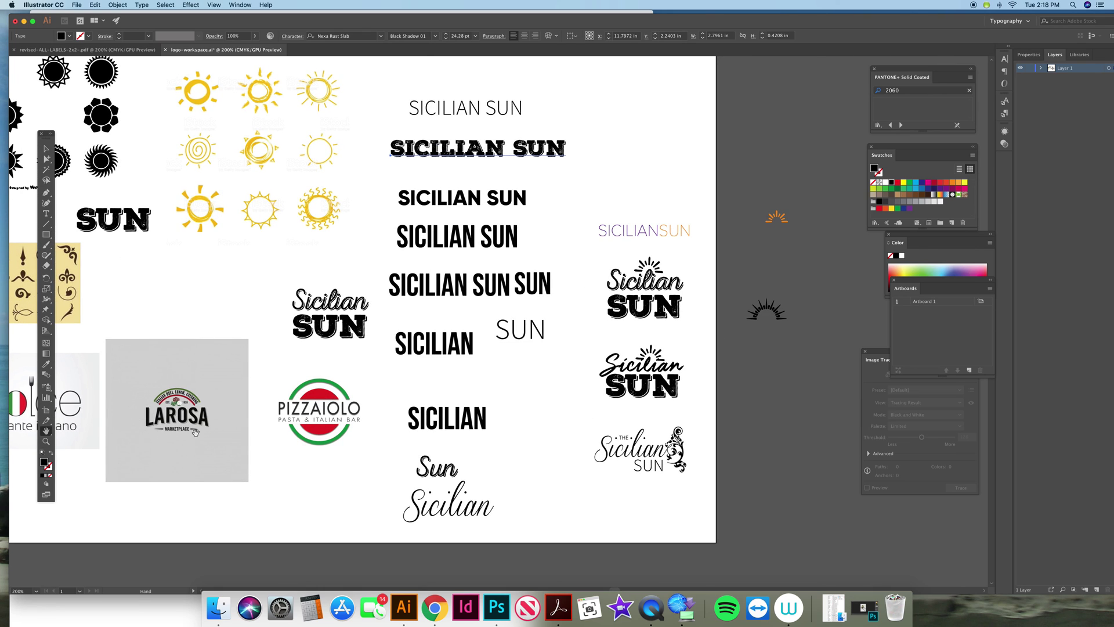
pyautogui.hscroll(-10, 162, 348)
pyautogui.scroll(4, 145, 302)
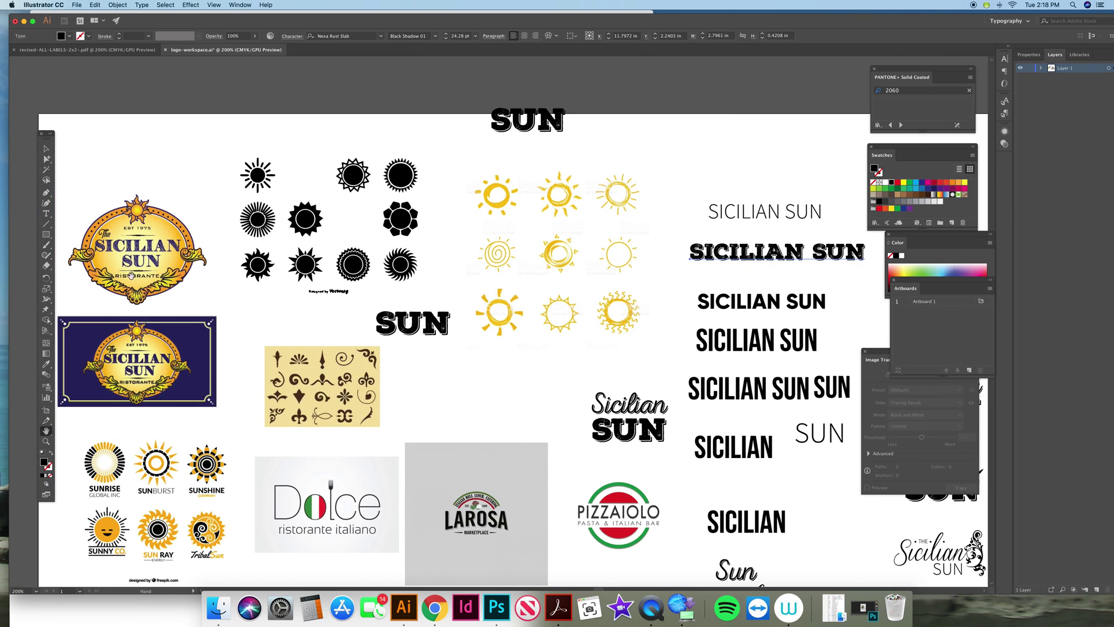
pyautogui.hscroll(8, 535, 371)
pyautogui.scroll(-4, 534, 370)
pyautogui.hscroll(3, 531, 311)
pyautogui.hscroll(1, 468, 423)
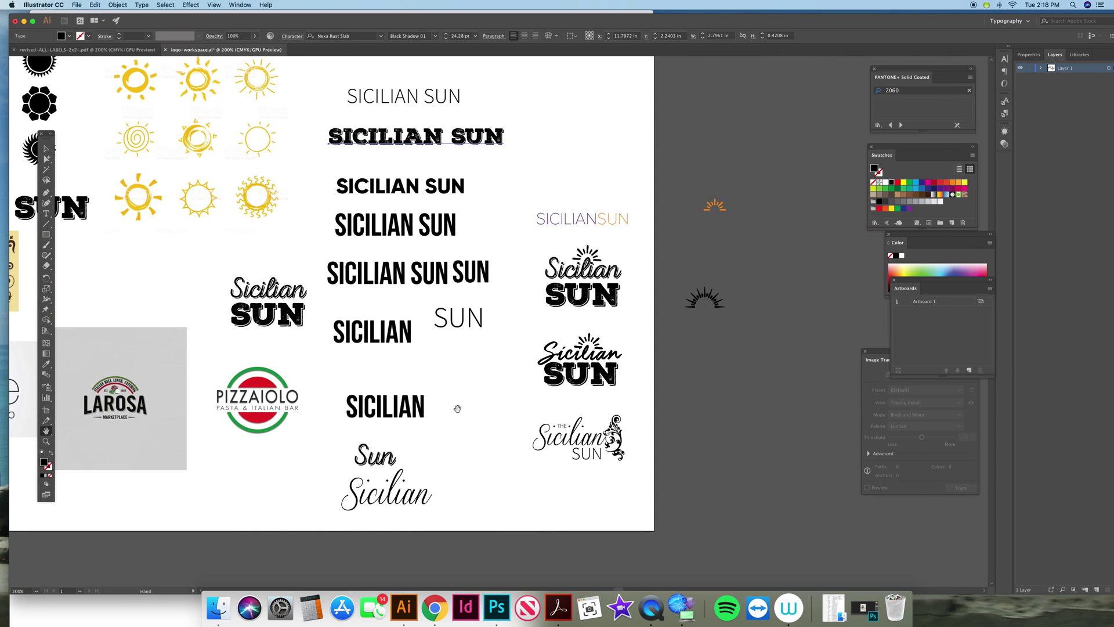
pyautogui.hscroll(2, 465, 395)
pyautogui.scroll(1, 464, 395)
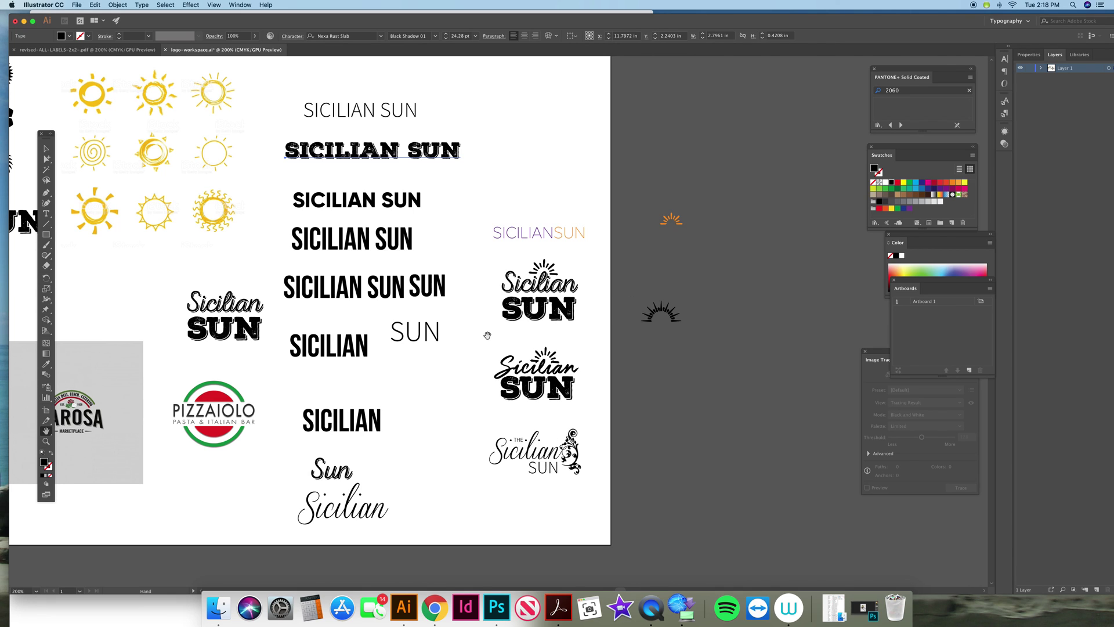
# - Copy the purple-orange wordmark and the three lockups below it into a new portrait Letter document
pyautogui.click(45, 148)
pyautogui.click(577, 154)
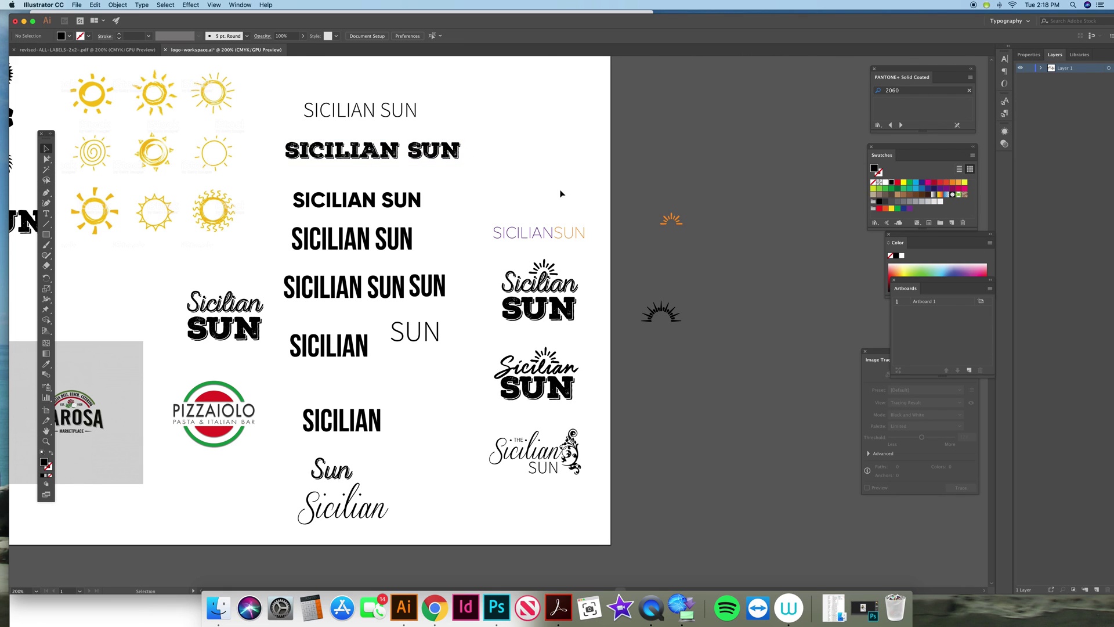
pyautogui.moveTo(598, 228); pyautogui.dragTo(482, 510)
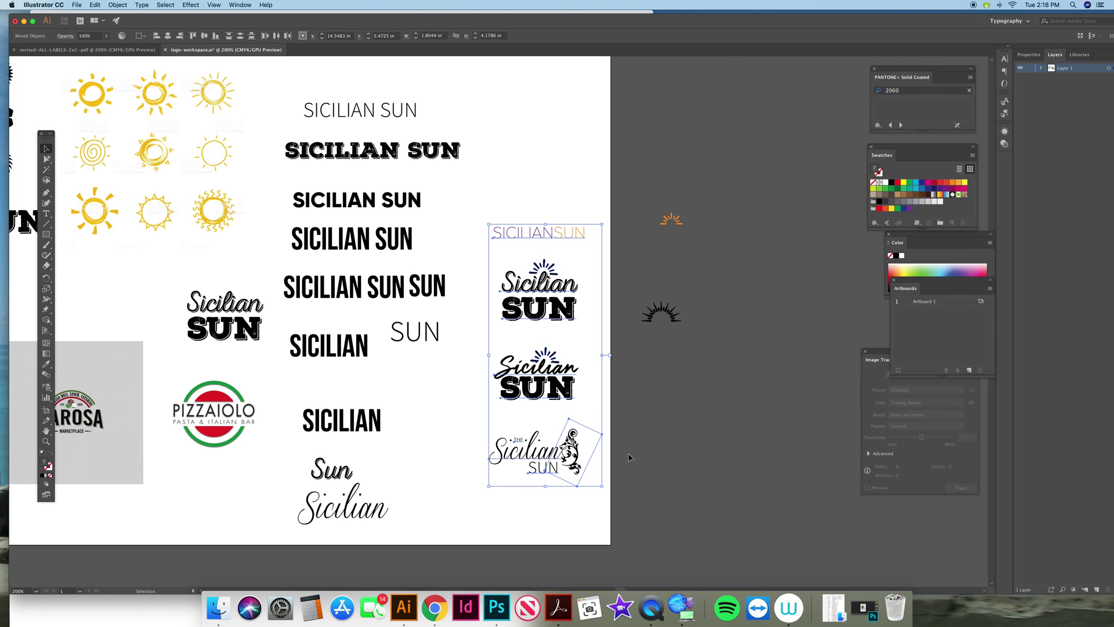
pyautogui.click(79, 4)
pyautogui.click(85, 16)
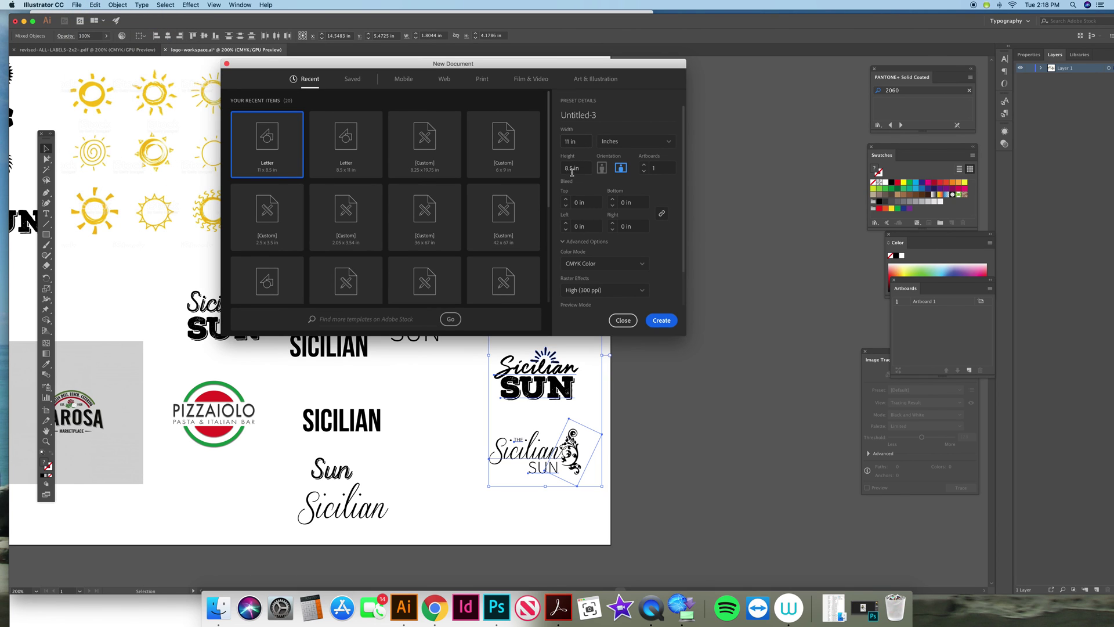
pyautogui.click(661, 320)
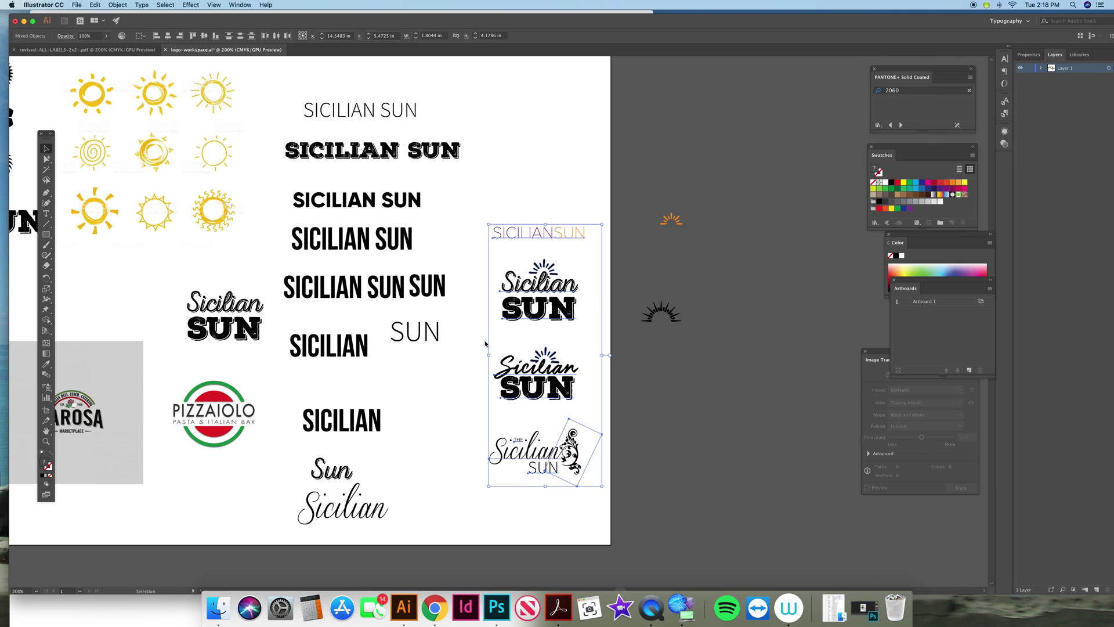
pyautogui.press('cmd+v')
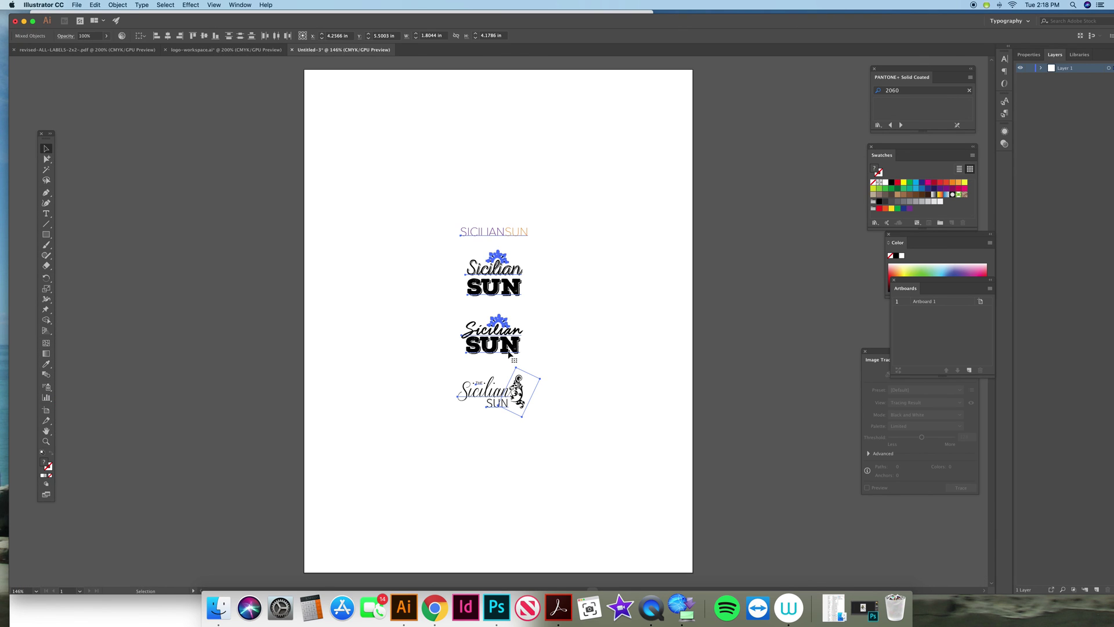
# - Enlarge the pasted logo column proportionally and position it in the upper part of the page, horizontally centered
pyautogui.moveTo(498, 225); pyautogui.dragTo(498, 106)
pyautogui.moveTo(499, 418); pyautogui.dragTo(505, 464)
pyautogui.click(195, 133)
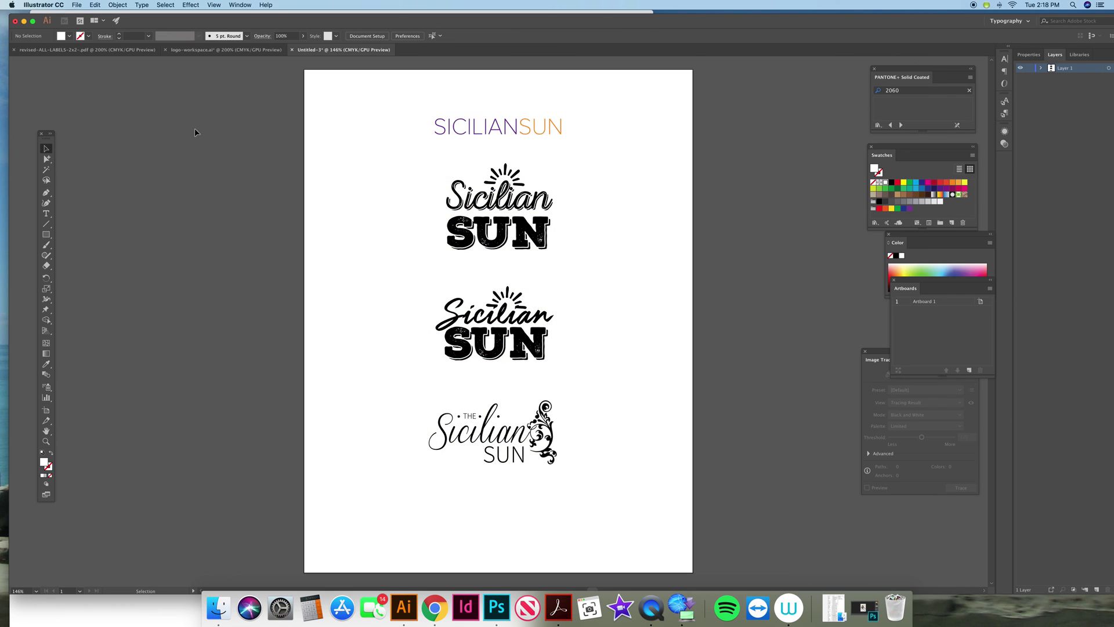
# - Start exporting the page to the Desktop as a JPEG named "logo-proces", limited to the artboards
pyautogui.click(76, 5)
pyautogui.moveTo(134, 147)
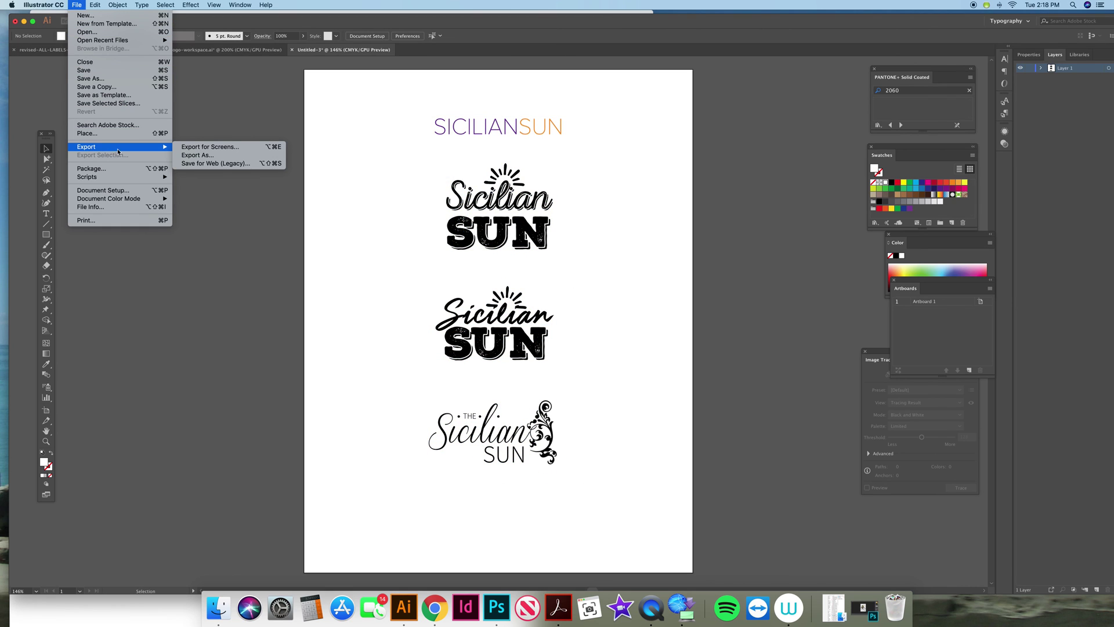
pyautogui.click(209, 155)
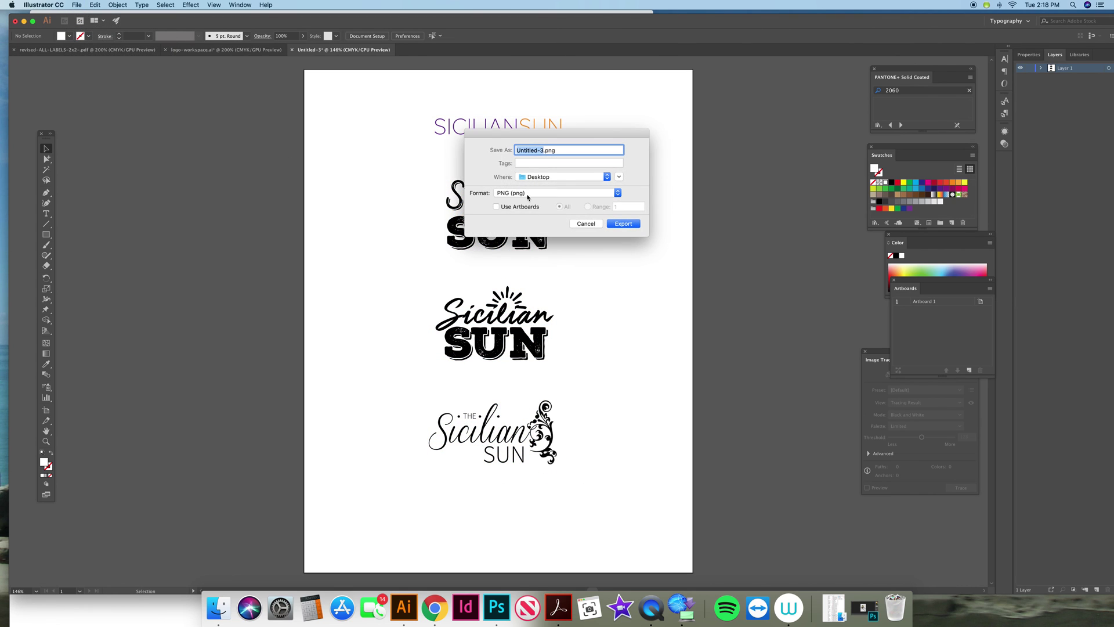
pyautogui.click(528, 192)
pyautogui.click(516, 248)
pyautogui.click(497, 208)
pyautogui.write('logo-proces')
pyautogui.click(619, 224)
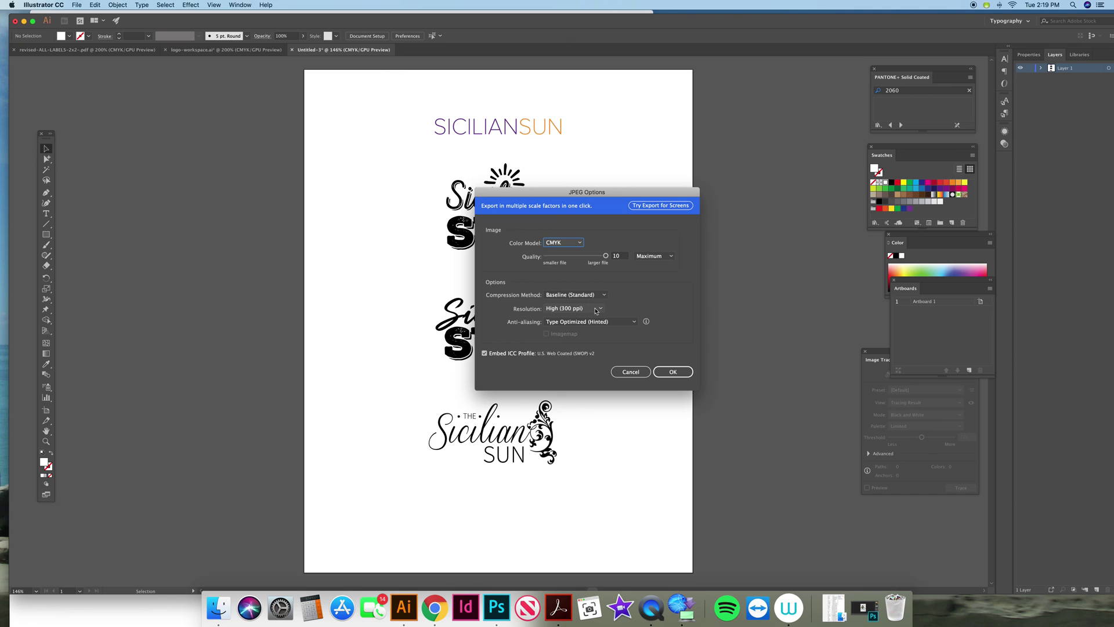
# - Finish the JPEG export with the CMYK color model, maximum quality 10 and high 300 ppi resolution
pyautogui.click(574, 242)
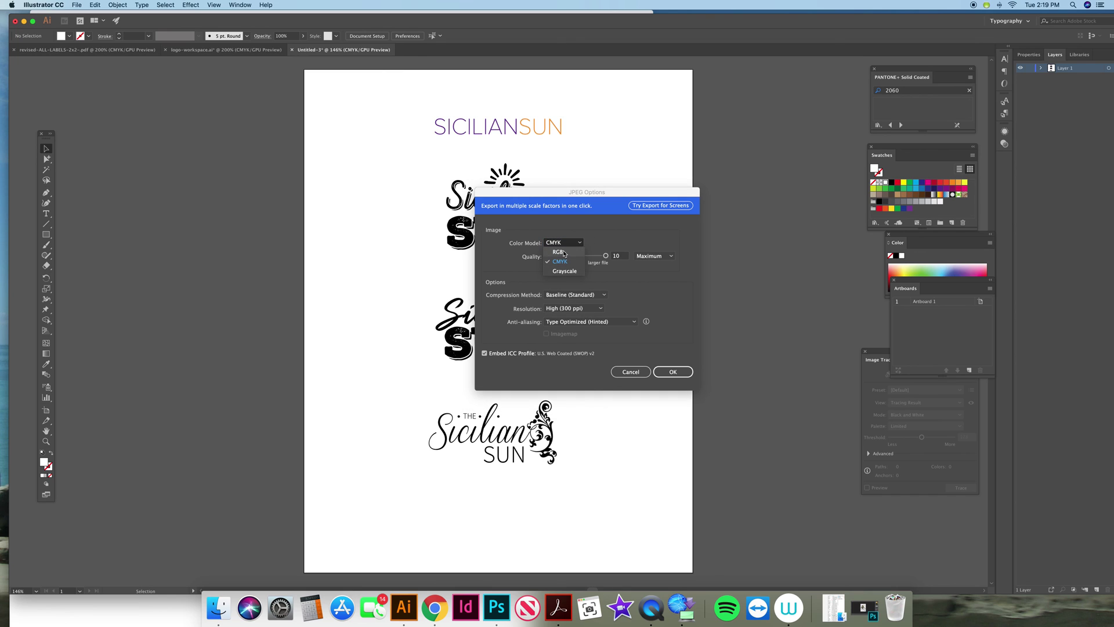
pyautogui.click(603, 236)
pyautogui.click(675, 372)
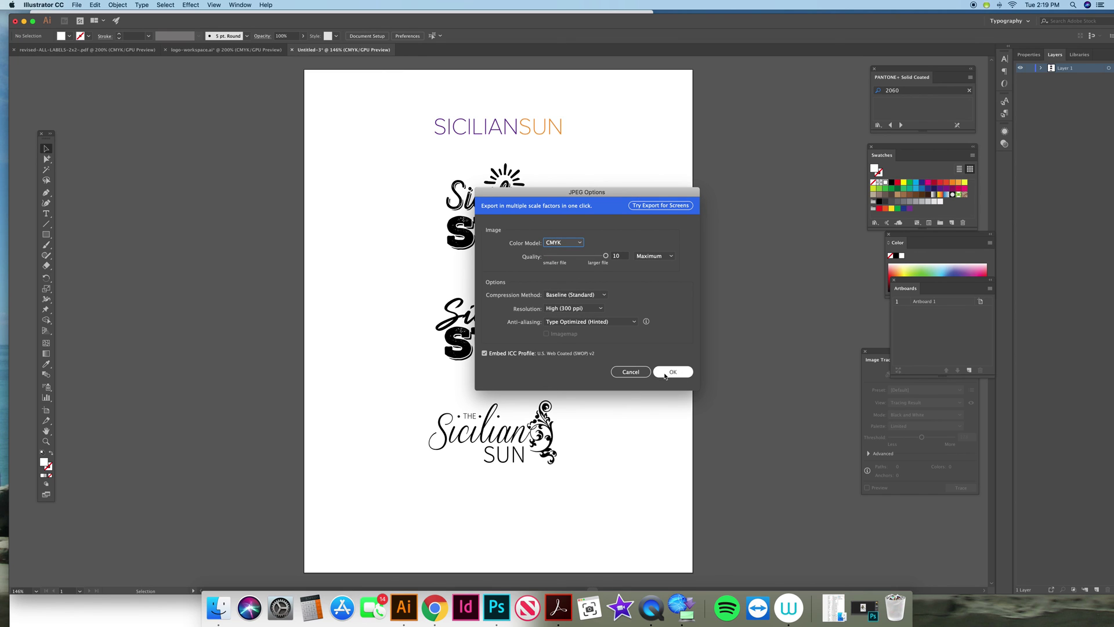
pyautogui.click(671, 373)
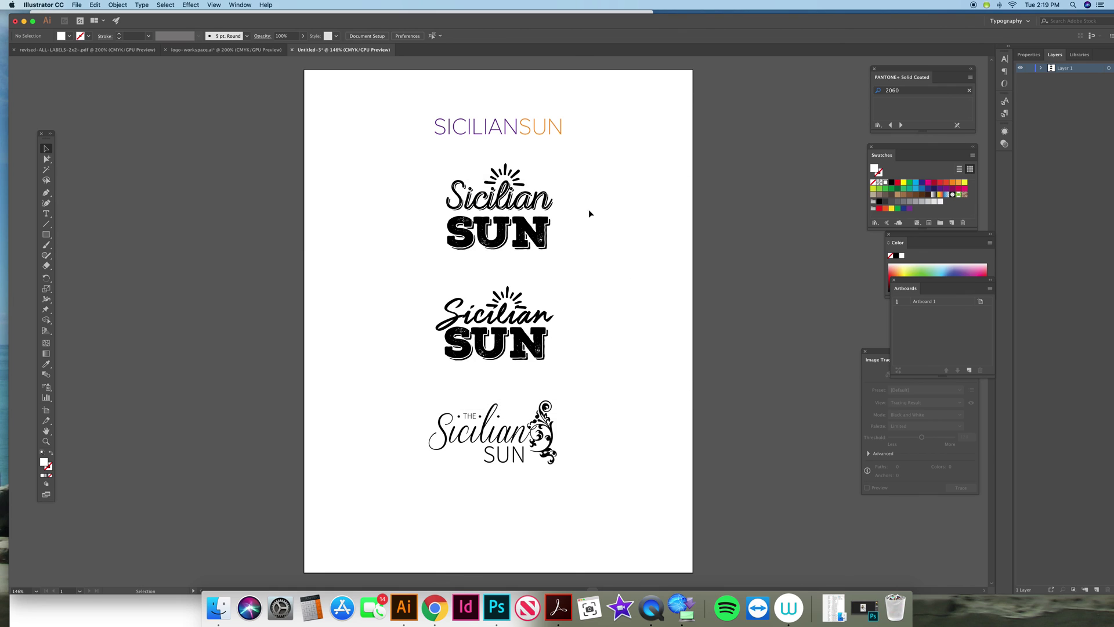